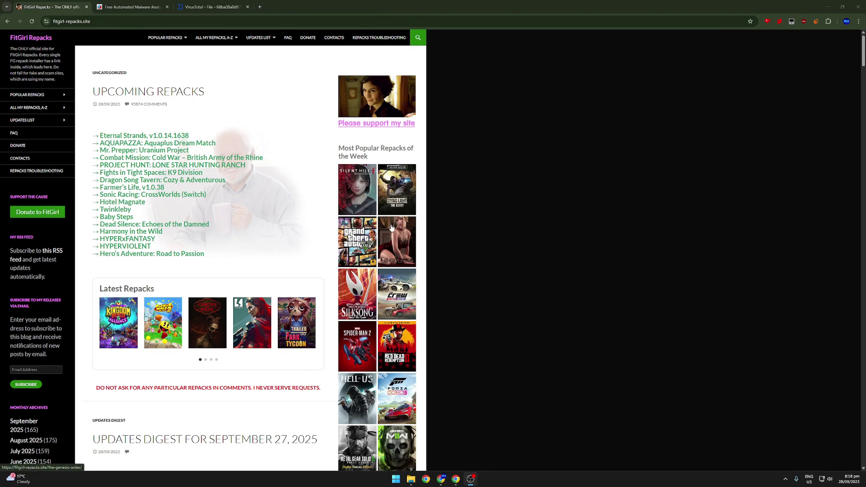
# Move from the FitGirl homepage to the HITMAN: World of Assassination repack's Download Mirrors section.
pyautogui.scroll(-7, 364, 247)
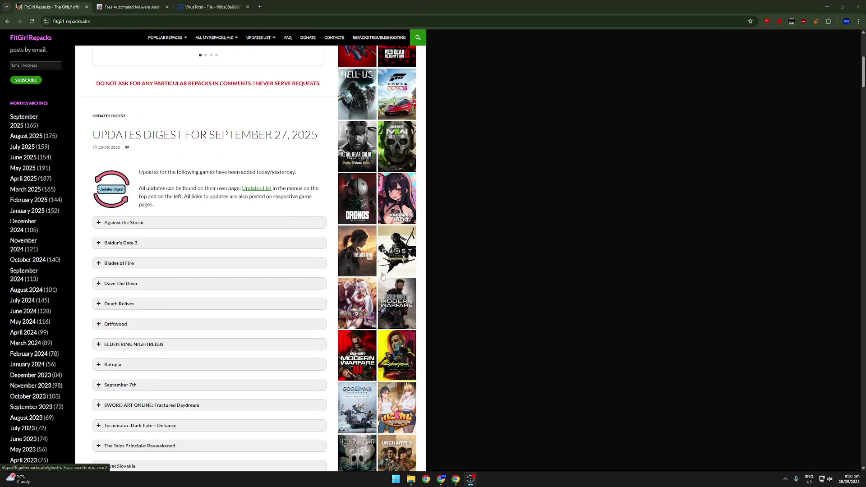
pyautogui.scroll(4, 379, 250)
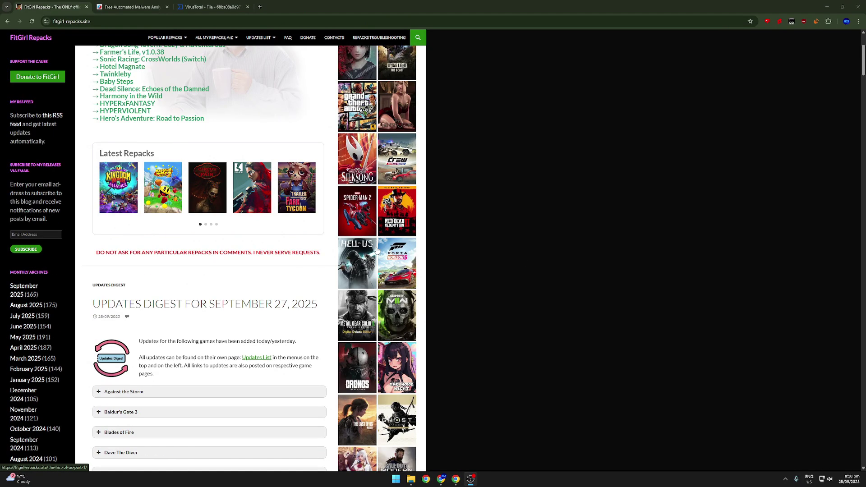
pyautogui.scroll(3, 376, 250)
pyautogui.scroll(-5, 377, 250)
pyautogui.hotkey('alt', 'Right')
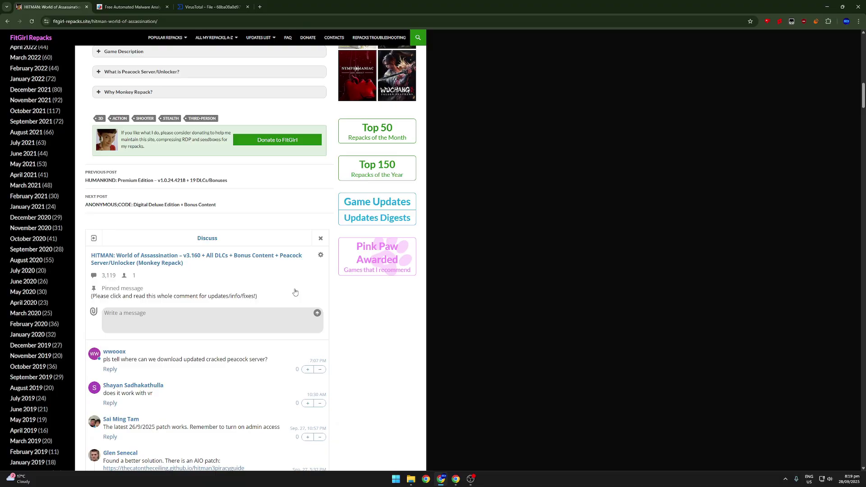
pyautogui.scroll(15, 295, 293)
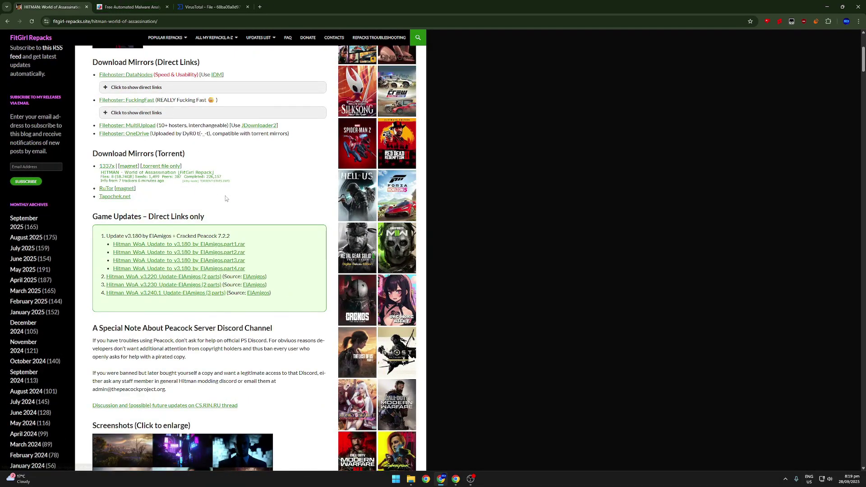
# Drag Launcher.exe from the HITMAN folder into Hybrid Analysis and accept the terms.
pyautogui.click(119, 5)
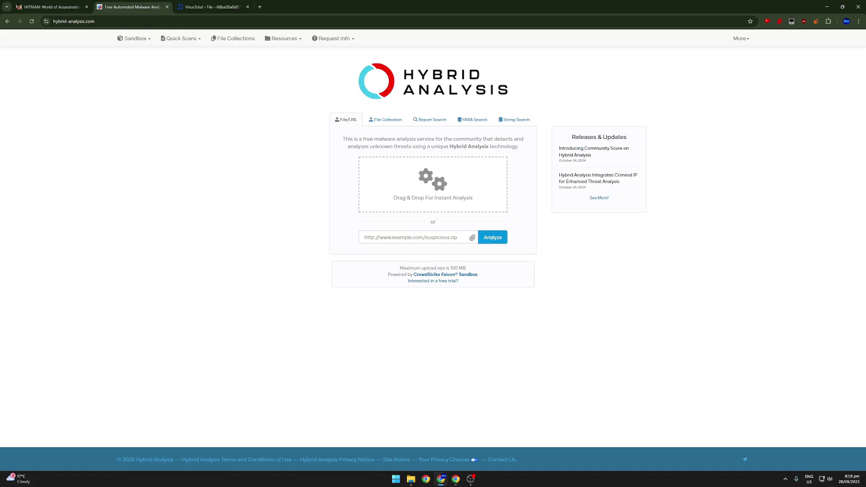
pyautogui.click(410, 479)
pyautogui.moveTo(515, 336); pyautogui.dragTo(364, 248)
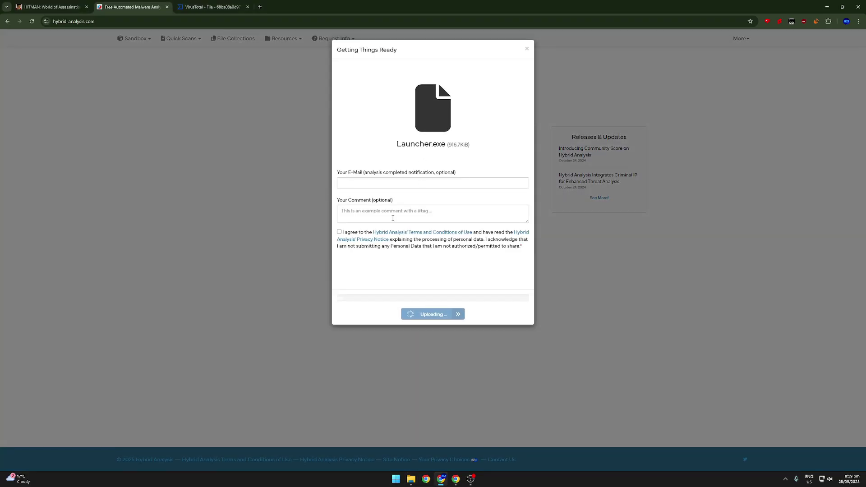
pyautogui.click(340, 233)
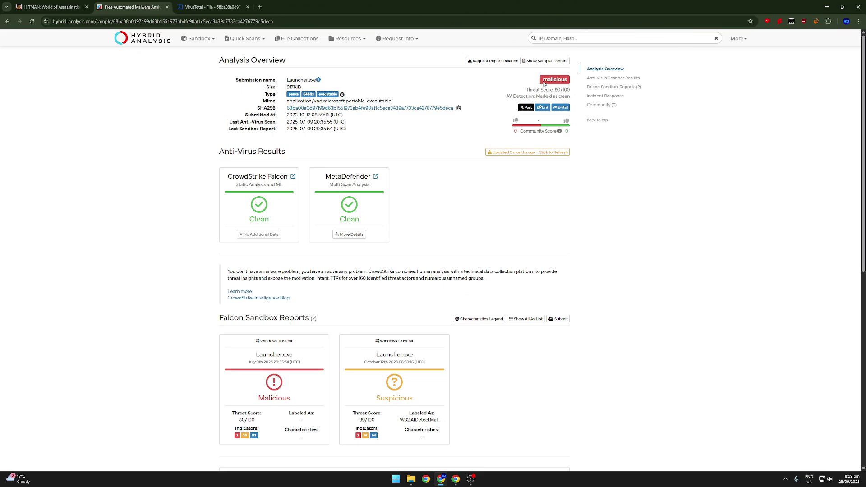
pyautogui.moveTo(544, 77); pyautogui.dragTo(572, 90)
pyautogui.click(570, 90)
pyautogui.moveTo(225, 178); pyautogui.dragTo(409, 249)
pyautogui.click(427, 231)
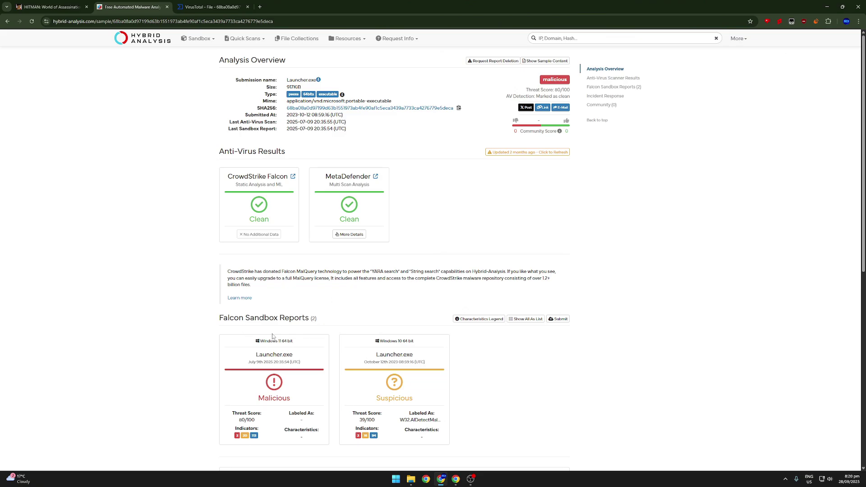
pyautogui.moveTo(217, 318); pyautogui.dragTo(459, 402)
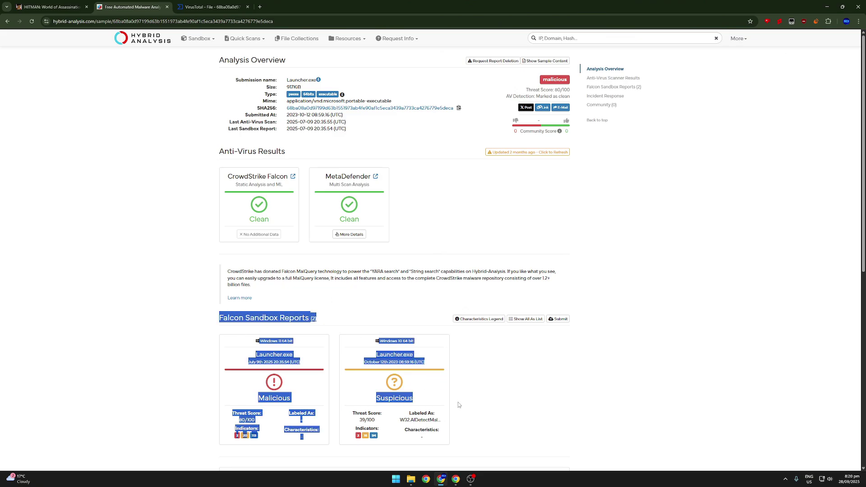
pyautogui.click(476, 400)
pyautogui.scroll(-2, 299, 351)
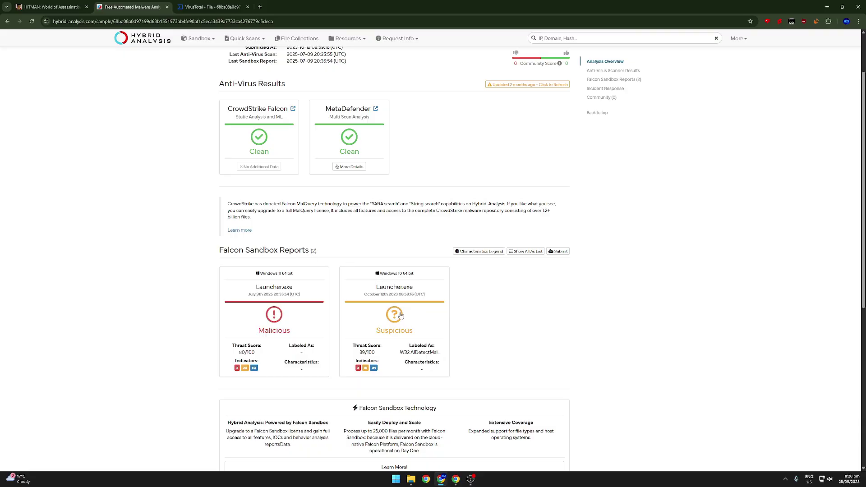
pyautogui.scroll(2, 313, 245)
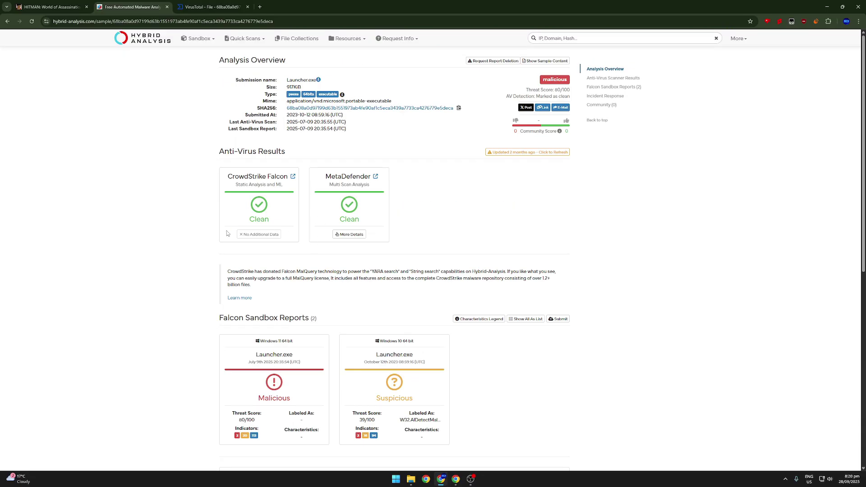
pyautogui.scroll(-2, 311, 276)
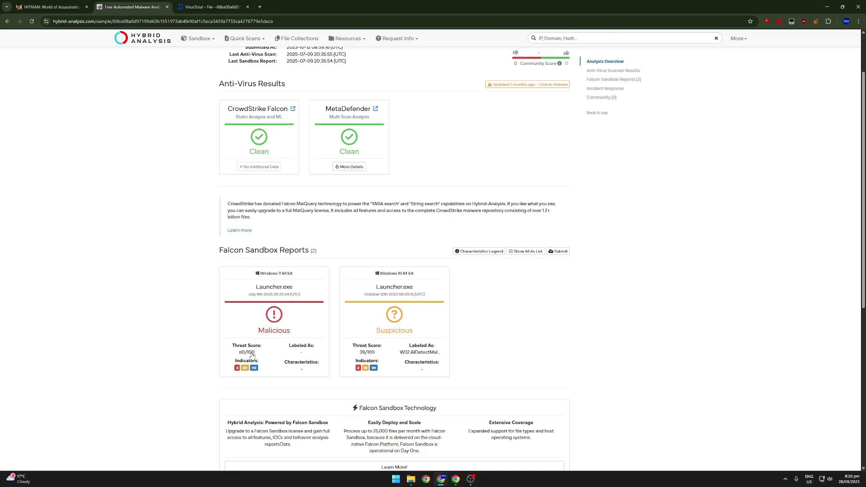
pyautogui.moveTo(253, 356); pyautogui.dragTo(209, 358)
pyautogui.click(183, 350)
pyautogui.scroll(1, 302, 303)
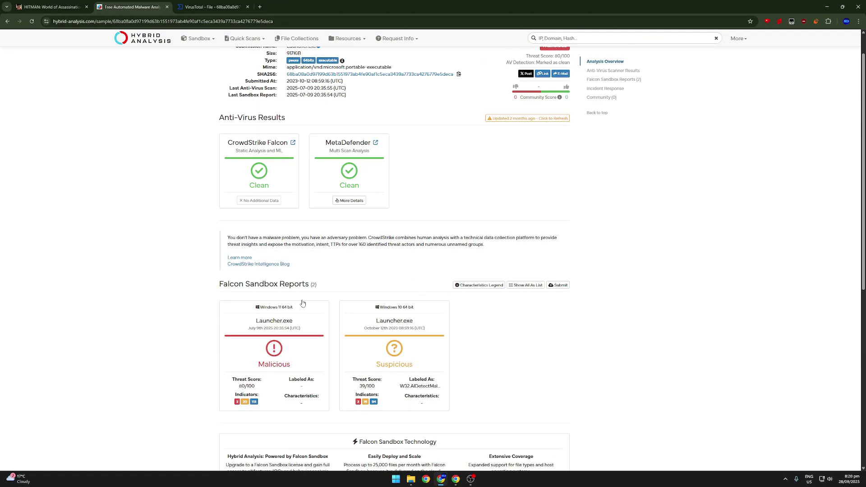
pyautogui.scroll(-5, 302, 304)
pyautogui.scroll(-2, 269, 294)
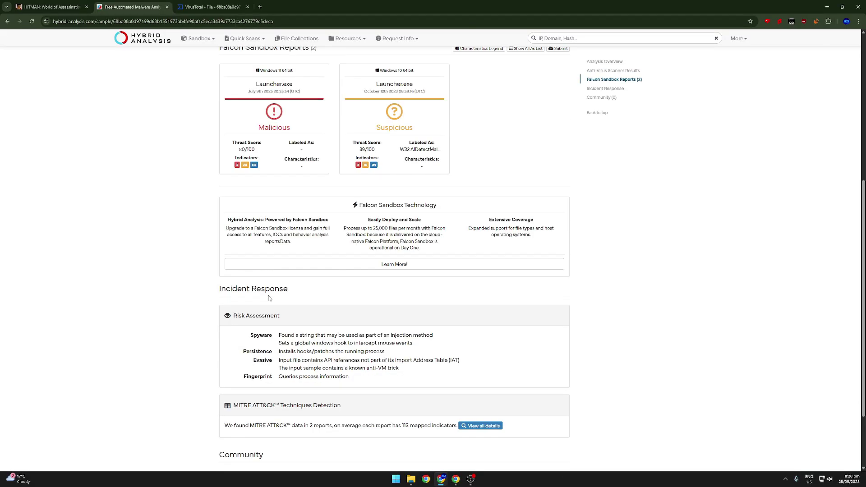
pyautogui.moveTo(230, 317); pyautogui.dragTo(383, 353)
pyautogui.click(307, 344)
pyautogui.moveTo(242, 342); pyautogui.dragTo(410, 344)
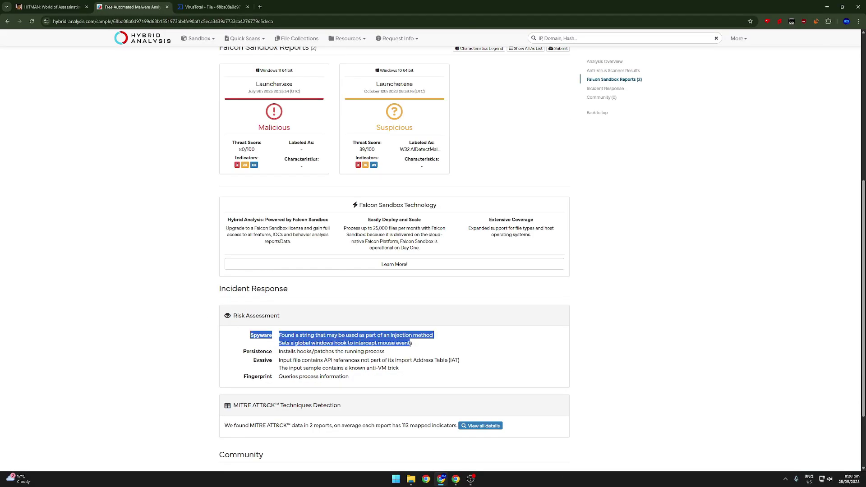
pyautogui.click(412, 345)
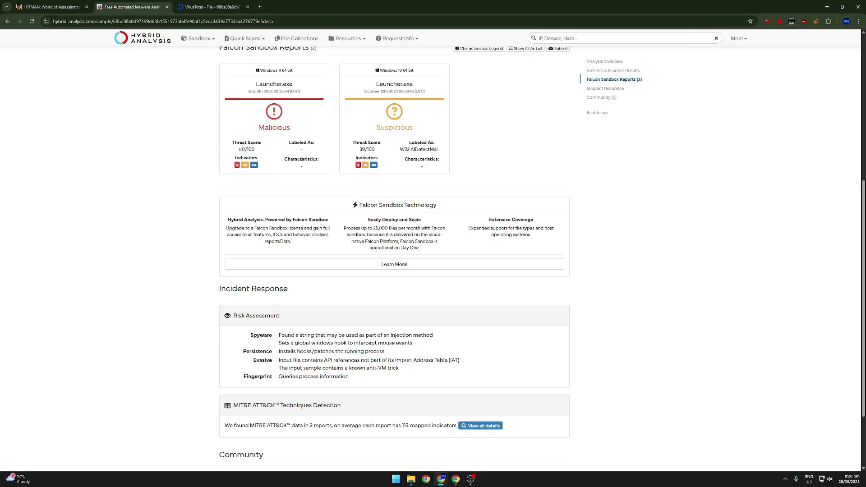
pyautogui.moveTo(426, 344); pyautogui.dragTo(278, 345)
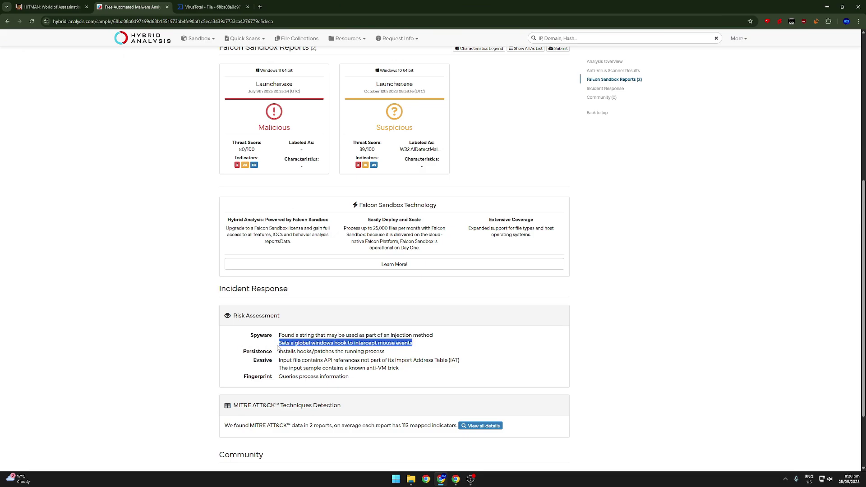
pyautogui.click(396, 332)
pyautogui.scroll(-1, 389, 338)
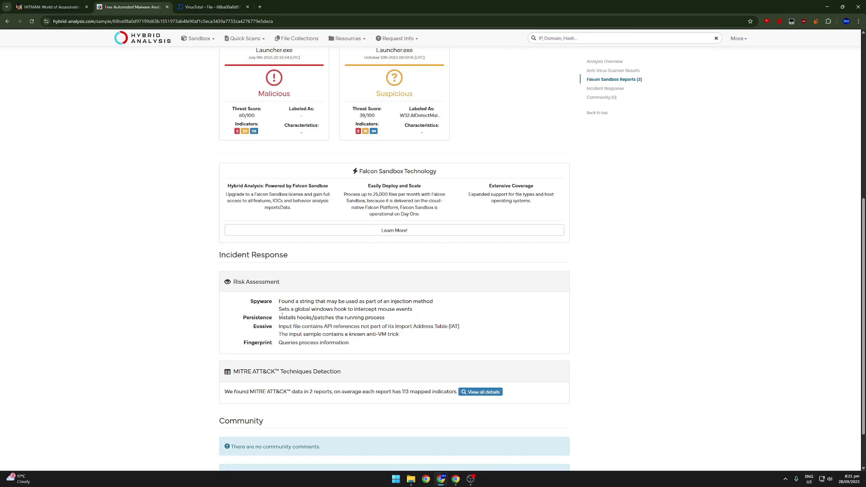
pyautogui.moveTo(278, 318); pyautogui.dragTo(388, 323)
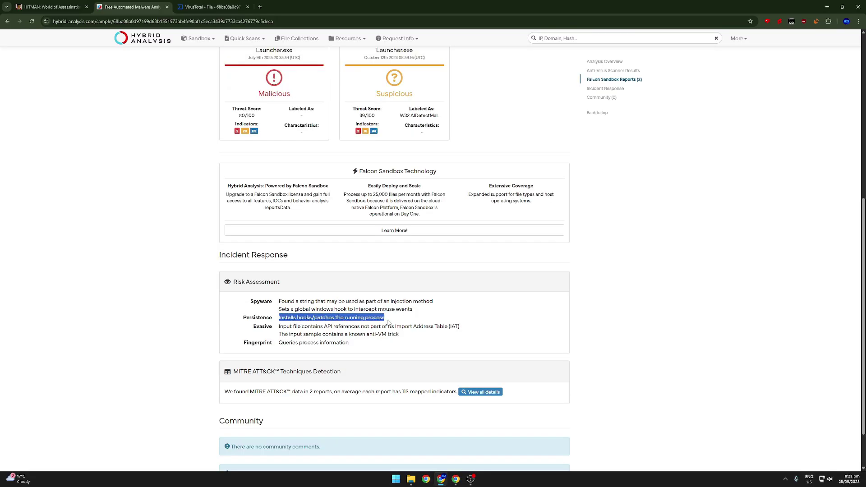
pyautogui.click(400, 320)
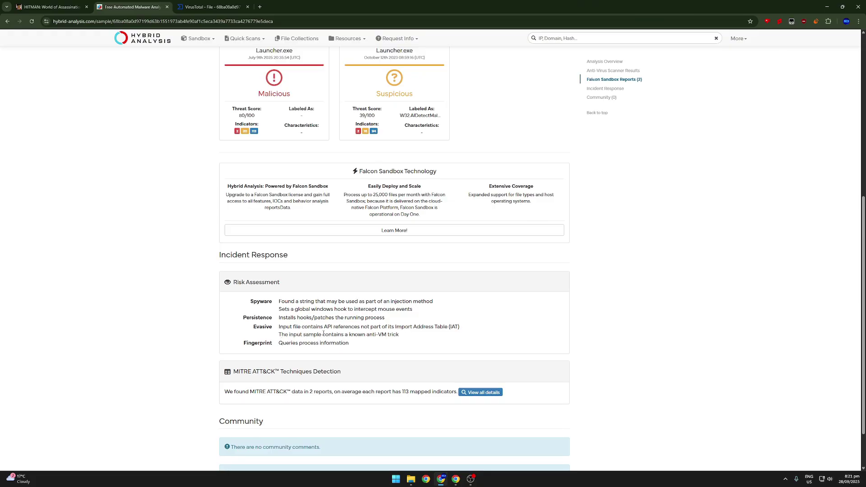
pyautogui.moveTo(400, 336); pyautogui.dragTo(279, 335)
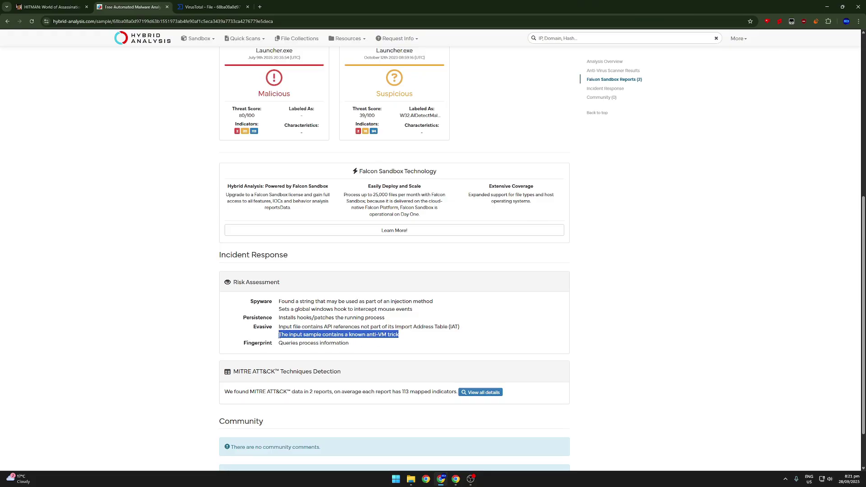
pyautogui.click(411, 335)
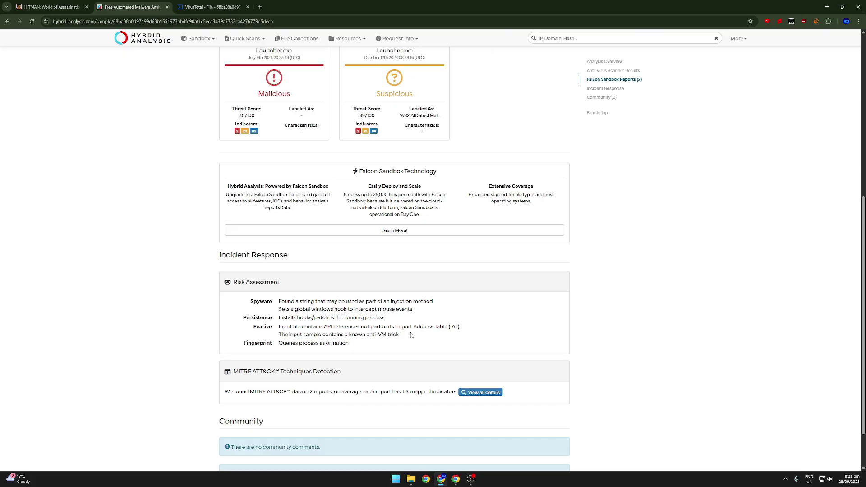
pyautogui.moveTo(403, 336); pyautogui.dragTo(279, 336)
pyautogui.click(406, 340)
# Expand the mouse-hook indicator under Suspicious Indicators to see its WH_MOUSE_LL hook detail.
pyautogui.scroll(3, 406, 340)
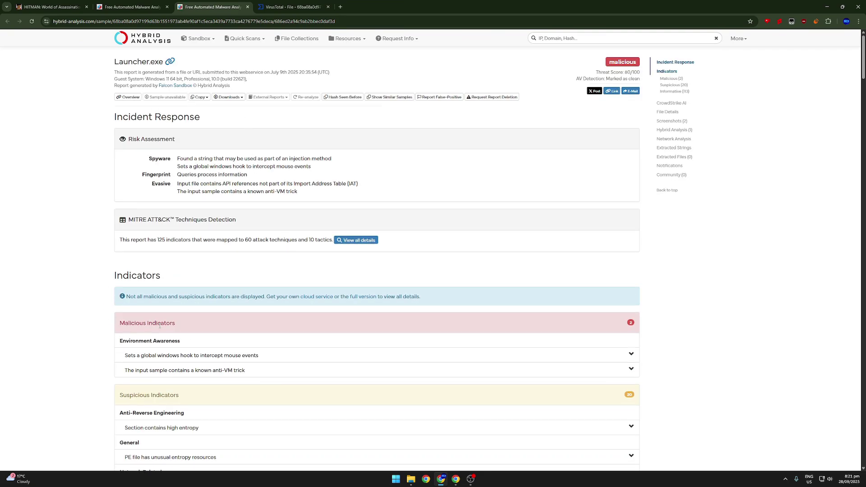
pyautogui.scroll(-3, 156, 262)
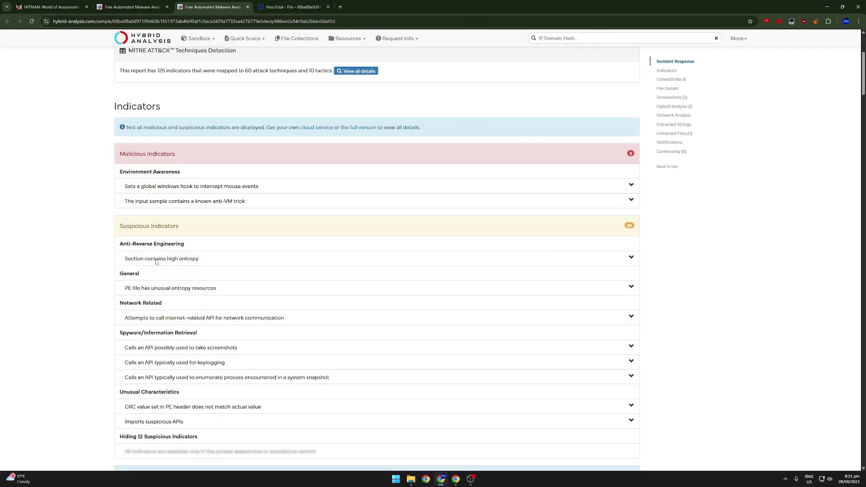
pyautogui.moveTo(181, 227); pyautogui.dragTo(91, 223)
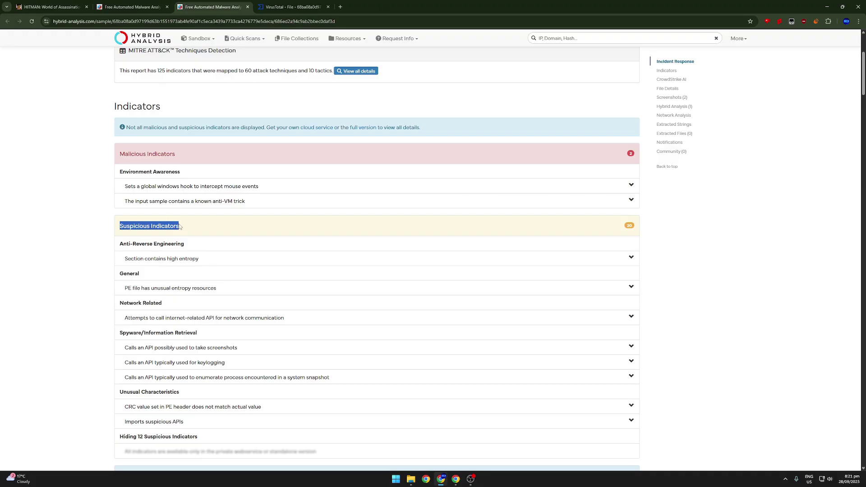
pyautogui.click(180, 227)
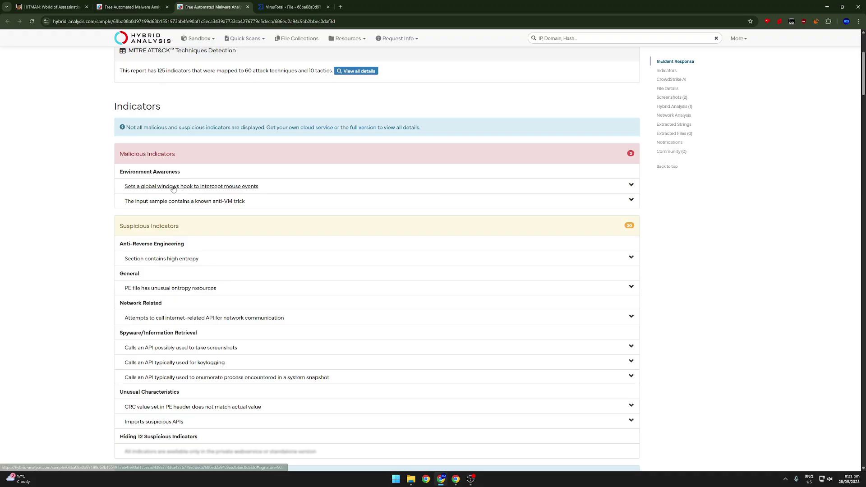
pyautogui.click(214, 189)
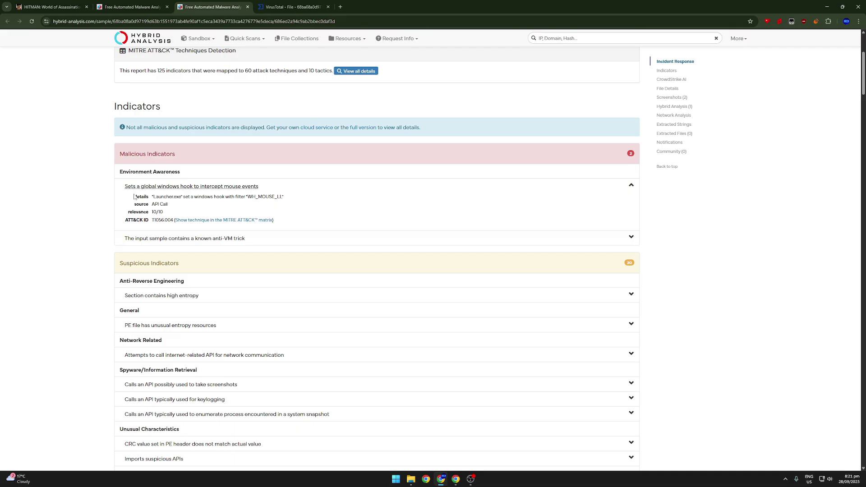
pyautogui.moveTo(135, 197); pyautogui.dragTo(285, 202)
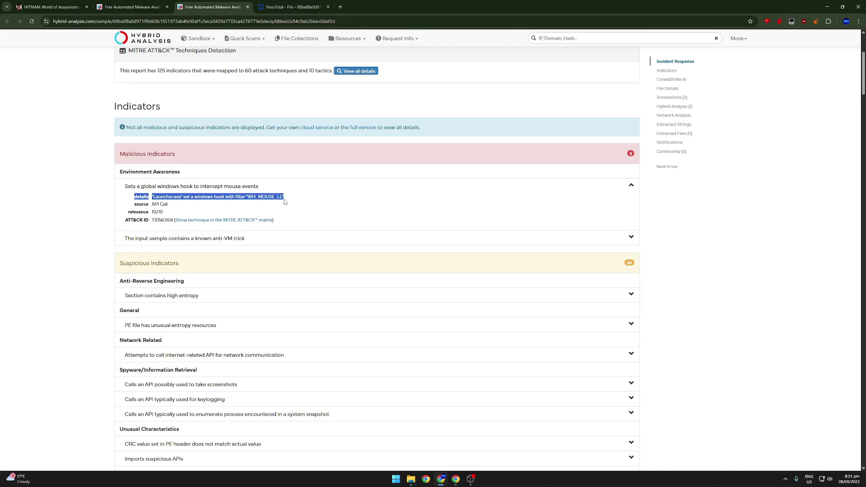
# Expand the anti-VM trick indicator and inspect its Binary File and API Call sources.
pyautogui.click(172, 239)
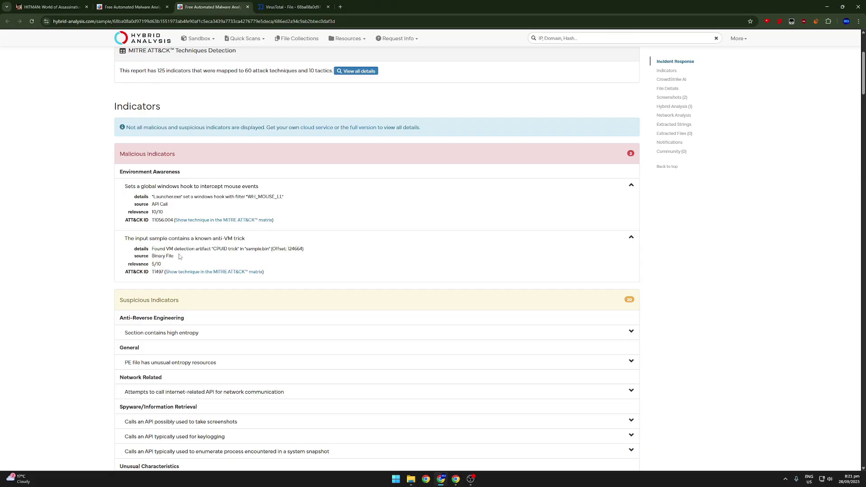
pyautogui.moveTo(178, 256); pyautogui.dragTo(151, 256)
pyautogui.click(185, 257)
pyautogui.moveTo(171, 204); pyautogui.dragTo(153, 207)
pyautogui.moveTo(174, 206)
pyautogui.mouseDown()
pyautogui.moveTo(147, 205)
pyautogui.moveTo(180, 206)
pyautogui.mouseUp()
# Review the Anti-Reverse Engineering section, briefly expanding and collapsing the high entropy indicator.
pyautogui.scroll(2, 180, 206)
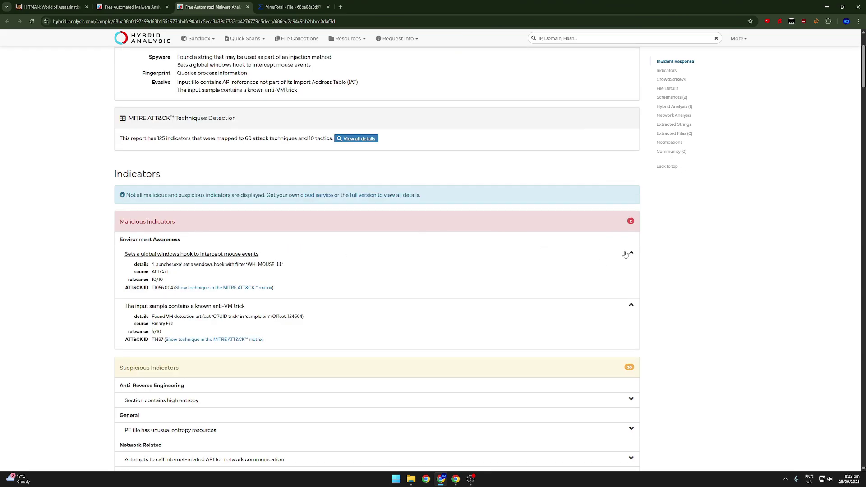
pyautogui.scroll(-3, 380, 226)
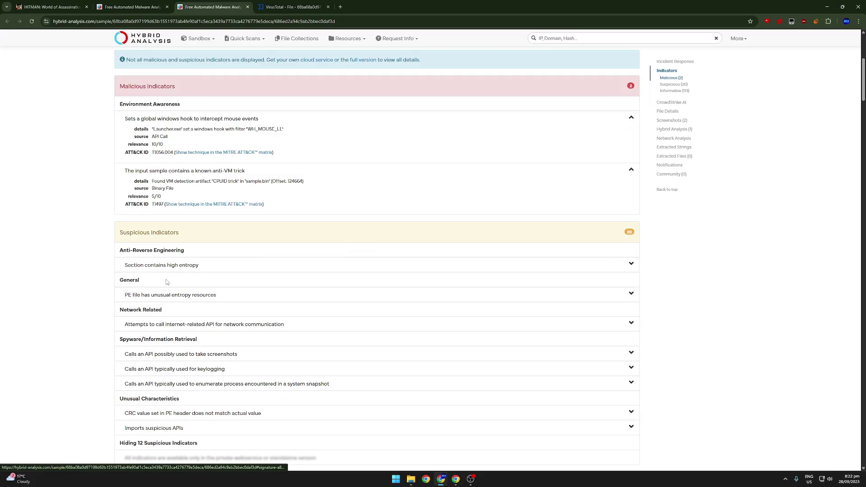
pyautogui.tripleClick(158, 241)
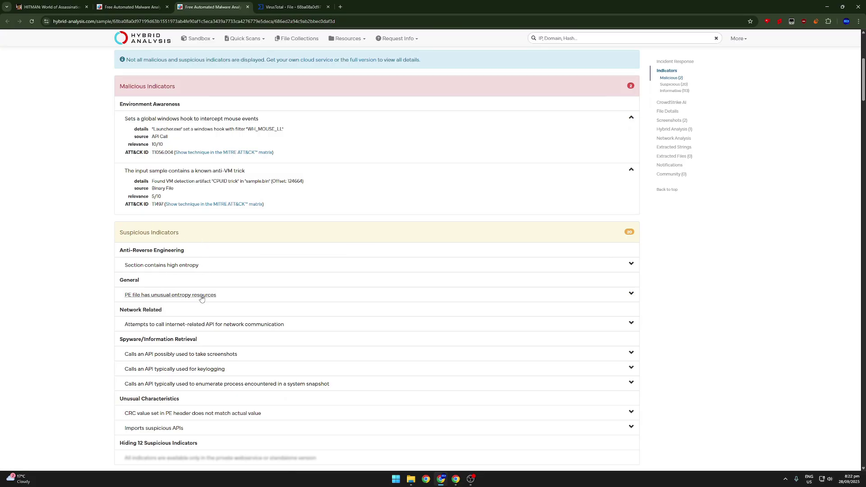
pyautogui.scroll(-1, 192, 298)
pyautogui.moveTo(185, 210)
pyautogui.mouseDown()
pyautogui.moveTo(114, 210)
pyautogui.moveTo(193, 217)
pyautogui.mouseUp()
pyautogui.click(202, 208)
pyautogui.click(189, 217)
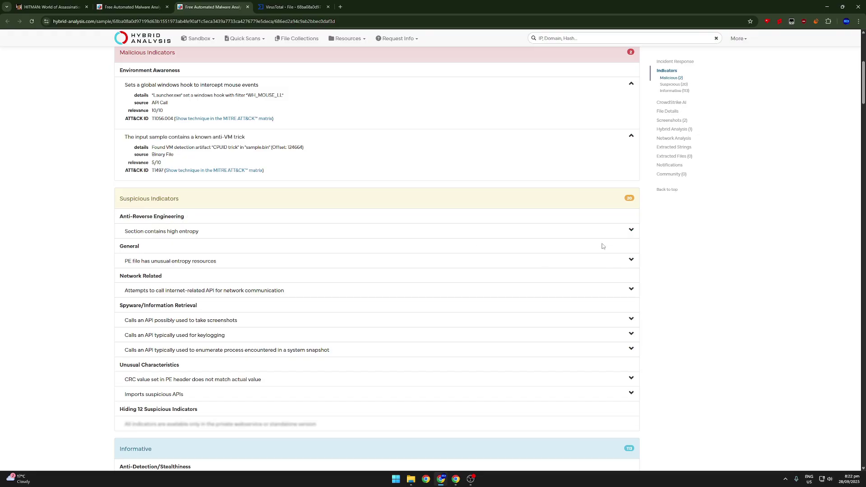
pyautogui.click(287, 232)
pyautogui.click(190, 232)
# Expand the keylogging indicator under Spyware/Information Retrieval to show its GetAsyncKeyState details.
pyautogui.moveTo(111, 312); pyautogui.dragTo(199, 308)
pyautogui.click(224, 305)
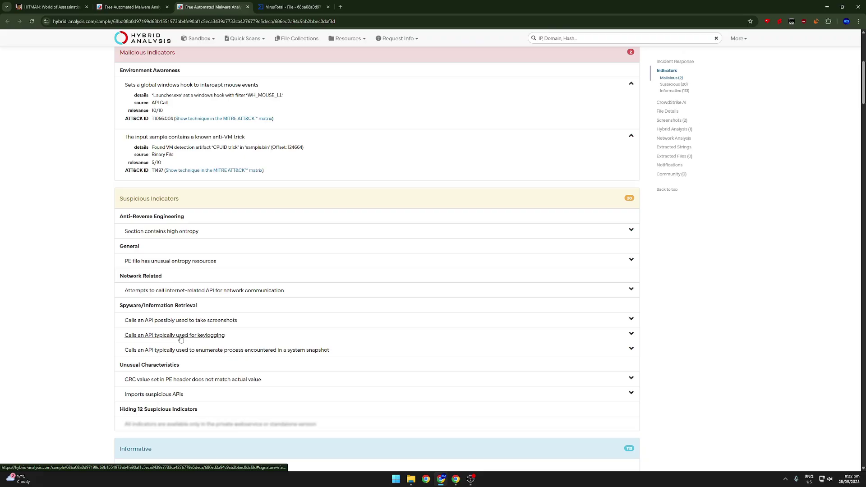
pyautogui.click(216, 336)
pyautogui.scroll(6, 262, 338)
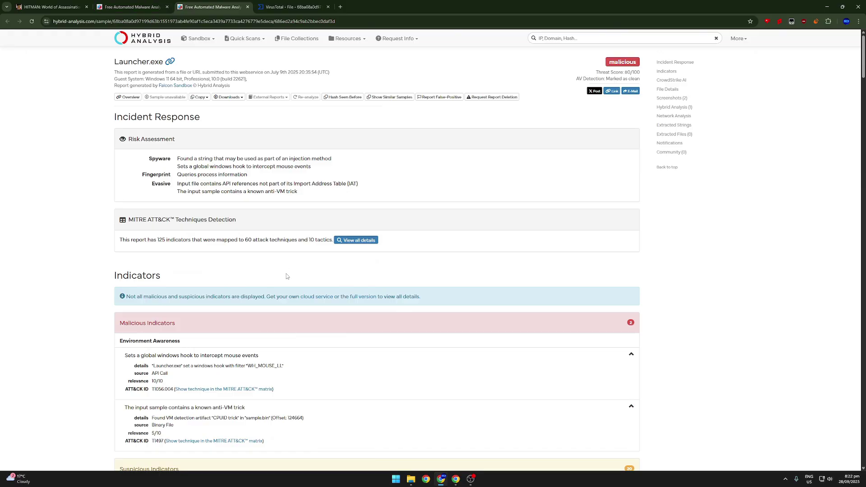
# Review the Windows 10 report's Evasive and Spyware risk assessment lines (ambiguous, 39/100).
pyautogui.scroll(-6, 199, 271)
pyautogui.scroll(6, 198, 271)
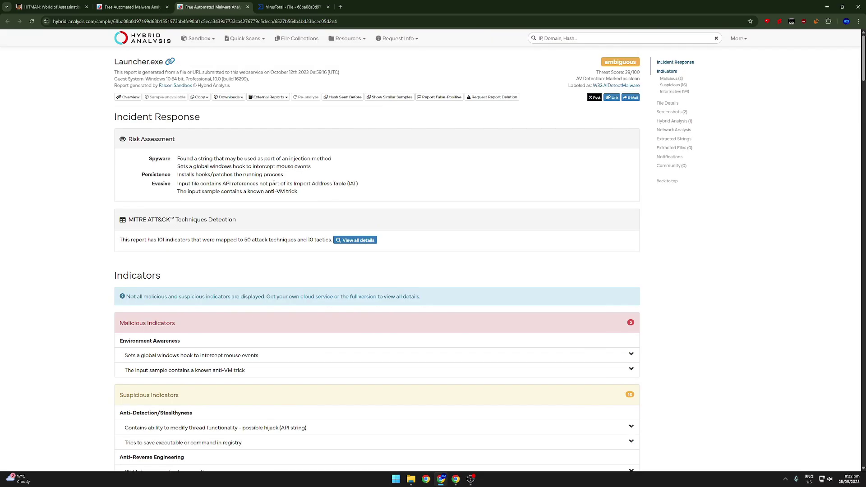
pyautogui.moveTo(172, 187); pyautogui.dragTo(337, 193)
pyautogui.click(222, 198)
pyautogui.moveTo(146, 159); pyautogui.dragTo(325, 168)
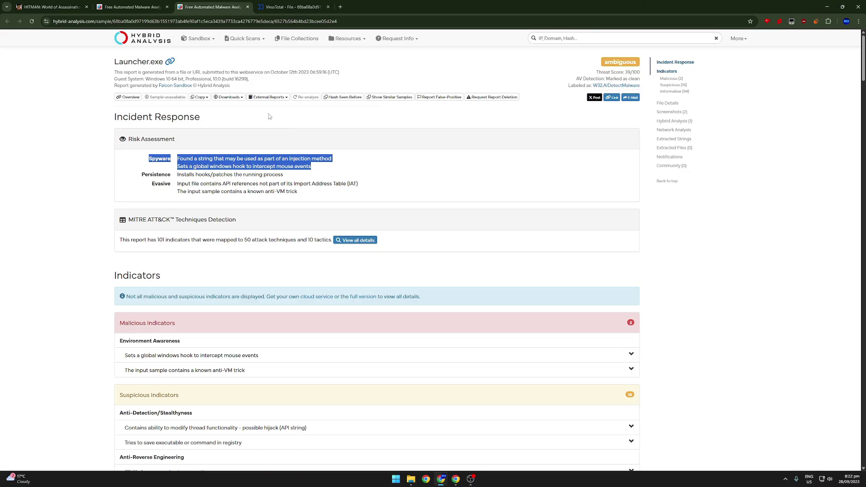
pyautogui.click(268, 146)
# Close the extra sandbox report tab, review the Launcher.exe overview, and move to VirusTotal.
pyautogui.click(151, 3)
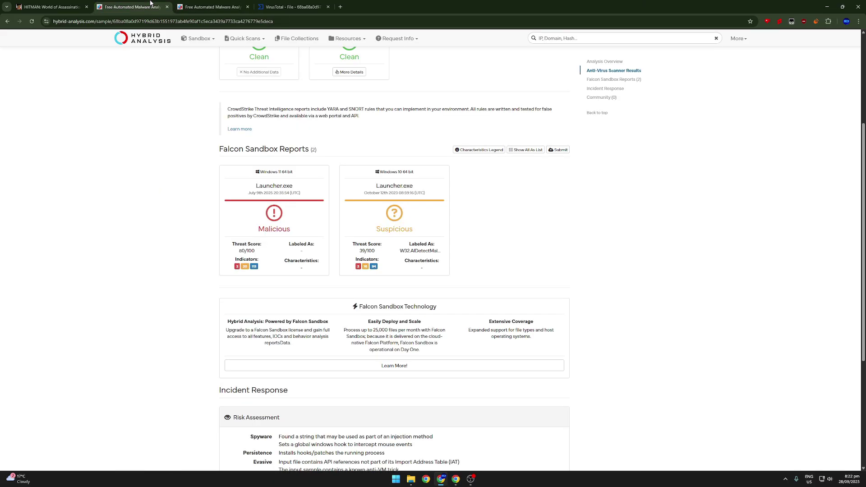
pyautogui.click(247, 7)
pyautogui.scroll(-2, 210, 162)
pyautogui.scroll(-2, 235, 246)
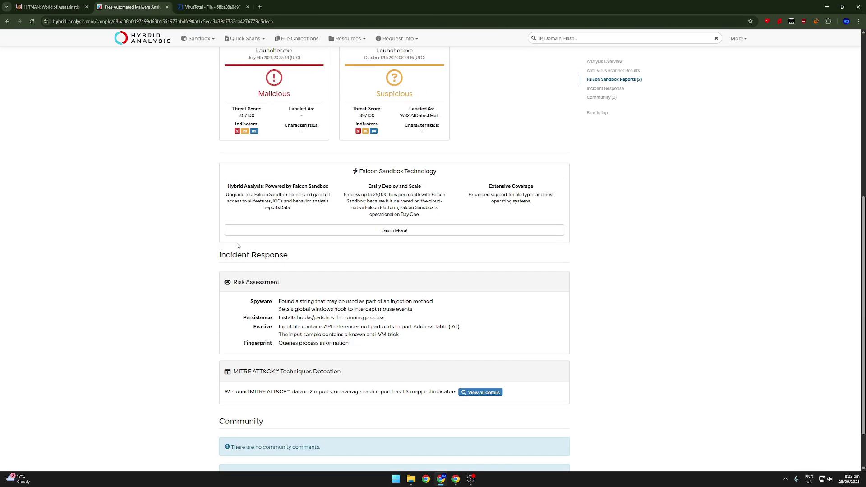
pyautogui.scroll(2, 233, 246)
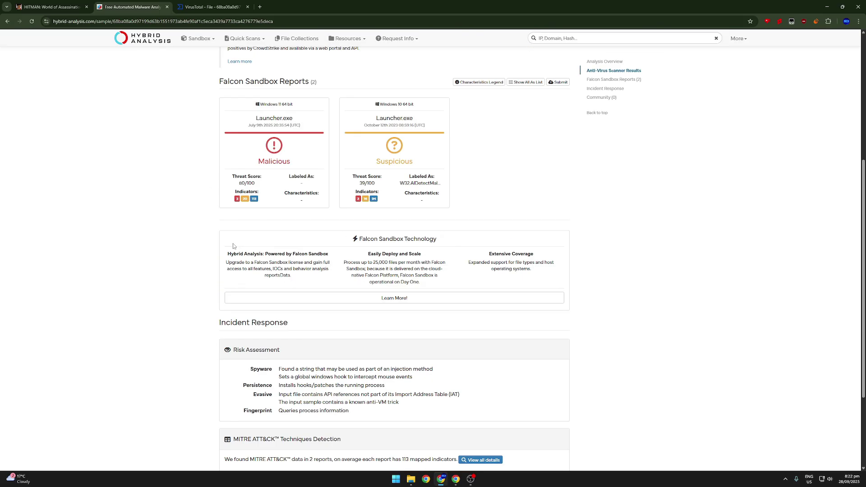
pyautogui.scroll(5, 233, 246)
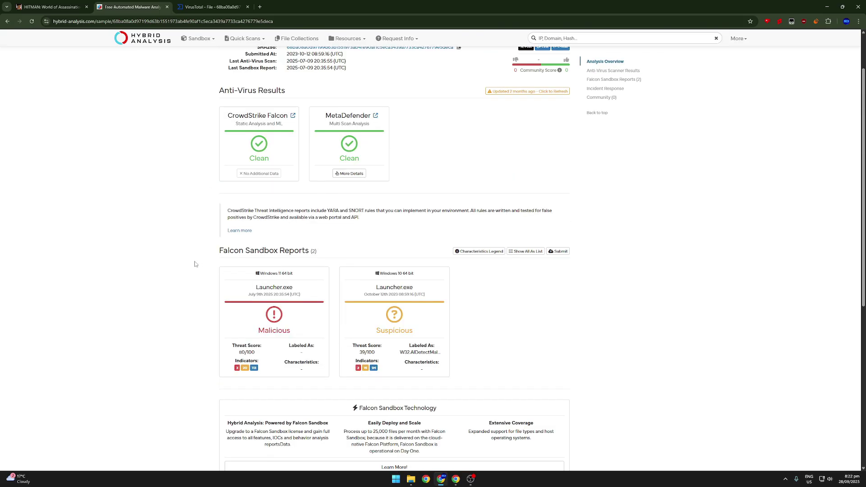
pyautogui.scroll(2, 195, 264)
pyautogui.scroll(-8, 199, 271)
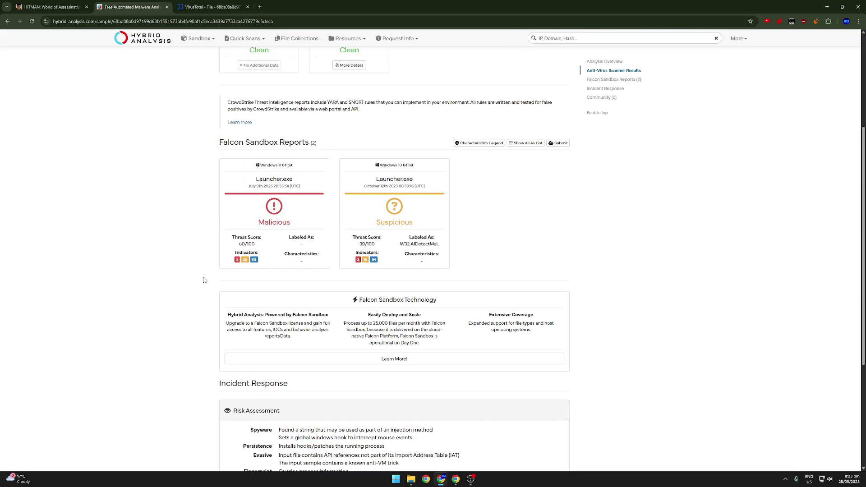
pyautogui.scroll(8, 204, 280)
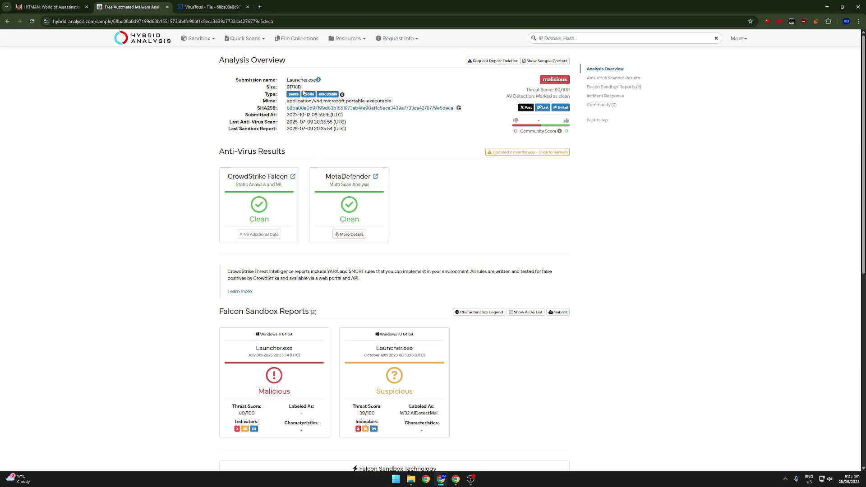
pyautogui.hotkey('ctrl', 'Tab')
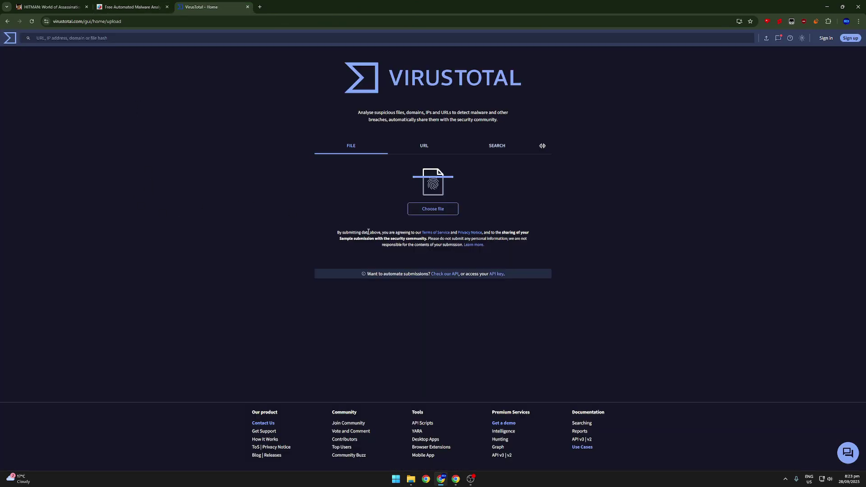
# Upload Launcher.exe to VirusTotal and compare its 0/72 result with Hybrid Analysis's CrowdStrike Clean verdict.
pyautogui.click(412, 479)
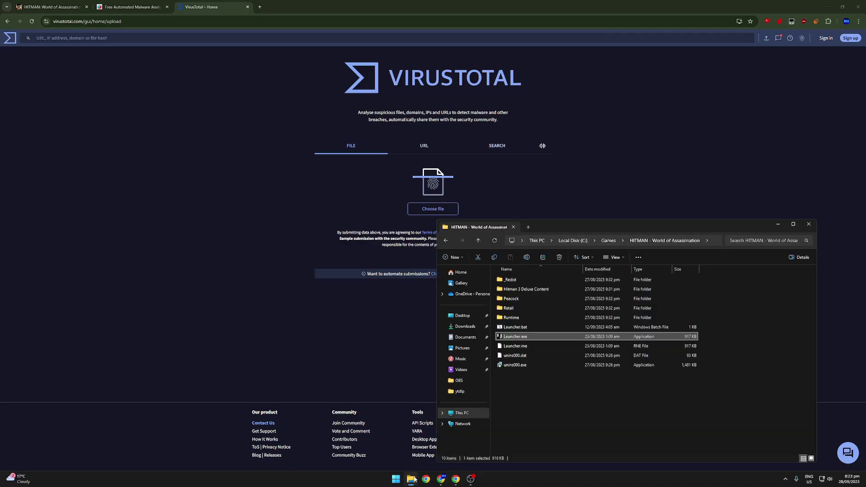
pyautogui.moveTo(511, 339); pyautogui.dragTo(337, 286)
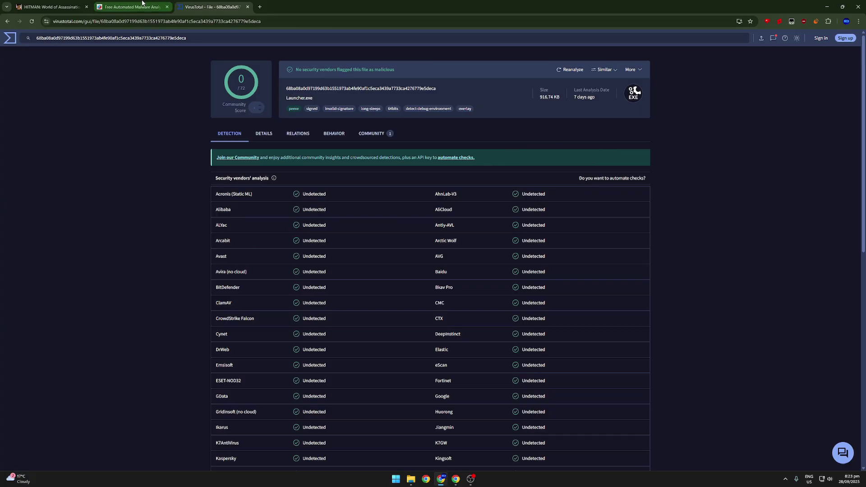
pyautogui.click(142, 3)
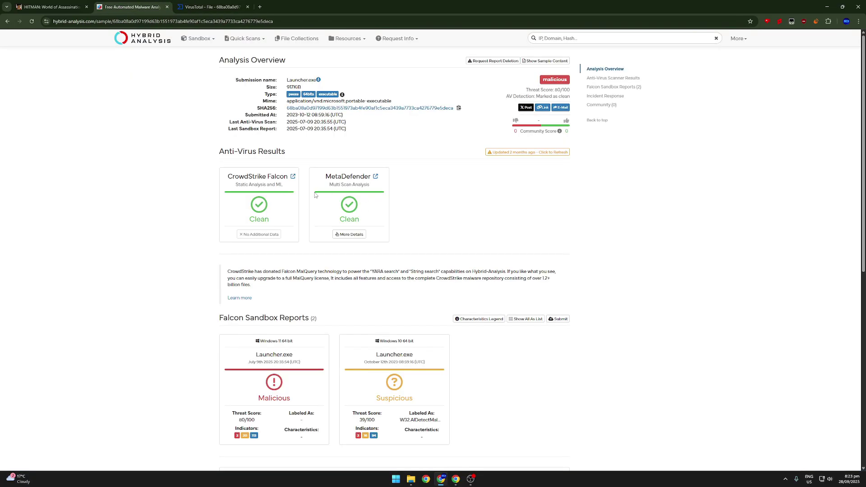
pyautogui.moveTo(272, 223); pyautogui.dragTo(216, 168)
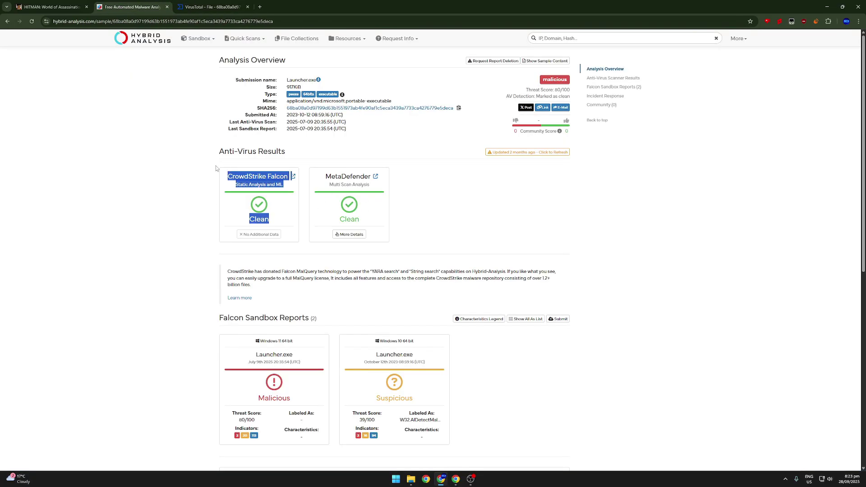
pyautogui.click(272, 211)
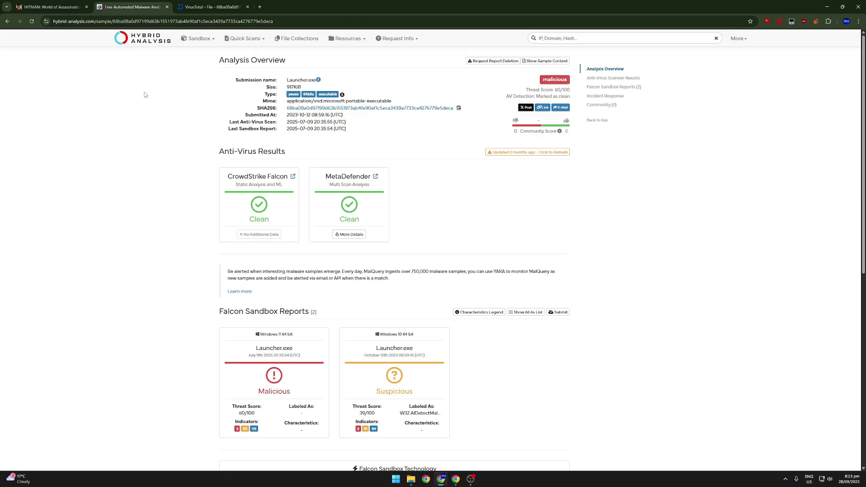
pyautogui.click(211, 6)
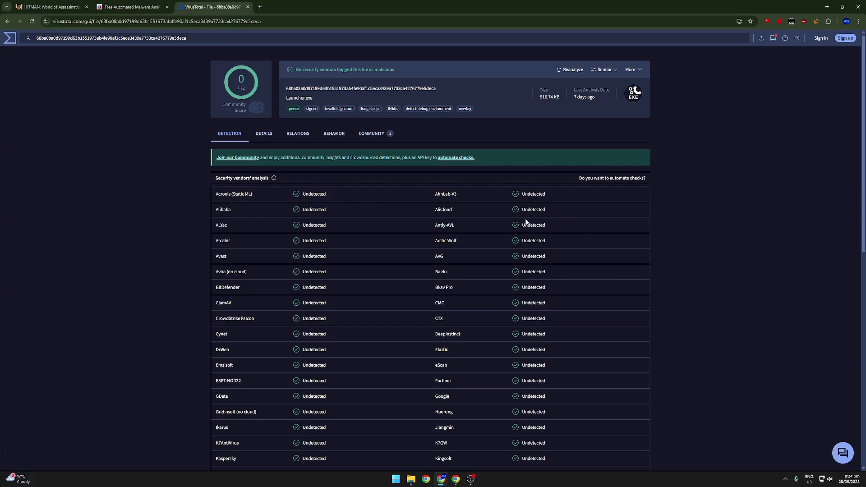
pyautogui.click(293, 135)
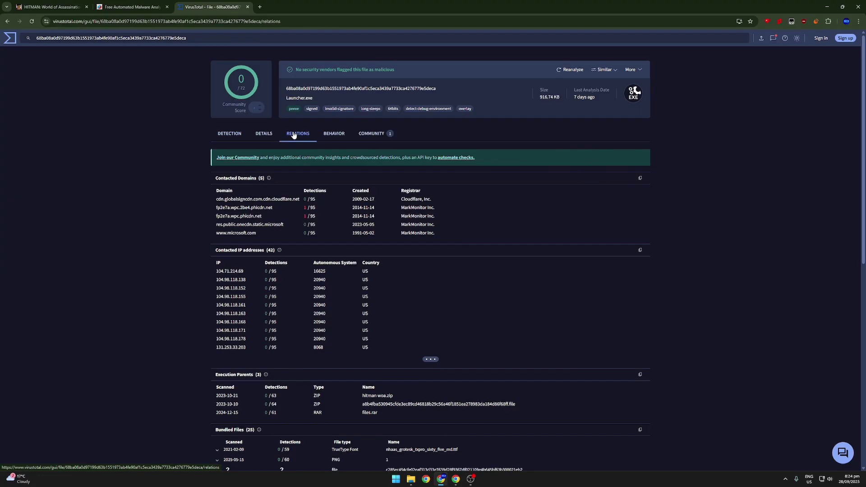
pyautogui.click(260, 208)
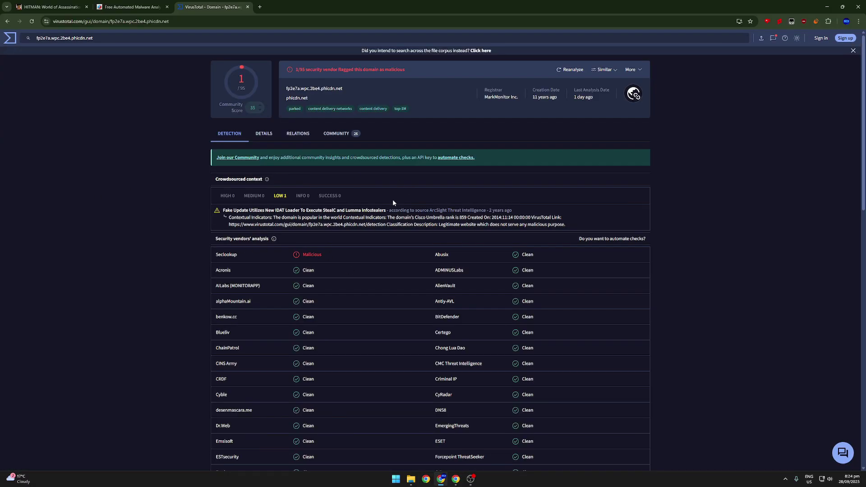
pyautogui.moveTo(322, 256); pyautogui.dragTo(224, 255)
pyautogui.click(287, 211)
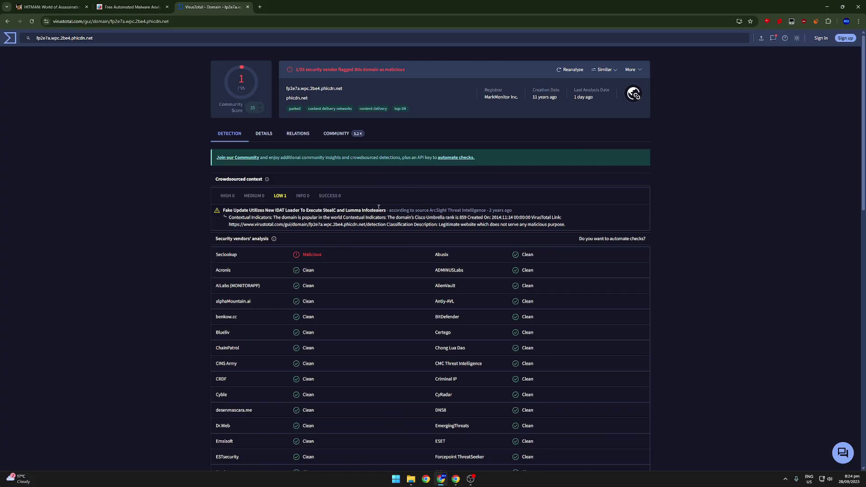
pyautogui.click(8, 21)
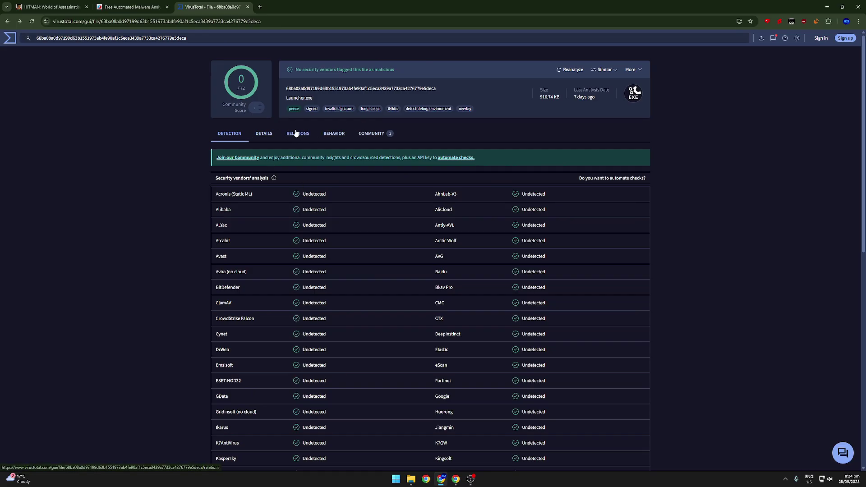
# Show Launcher.exe's sandbox behaviour and expand the Execution tactic under MITRE ATT&CK.
pyautogui.click(297, 134)
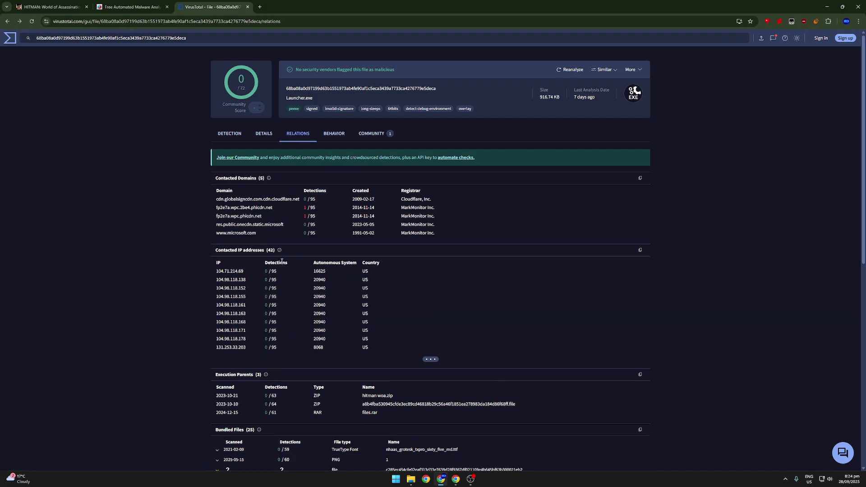
pyautogui.scroll(-5, 289, 190)
pyautogui.scroll(5, 331, 150)
pyautogui.click(334, 133)
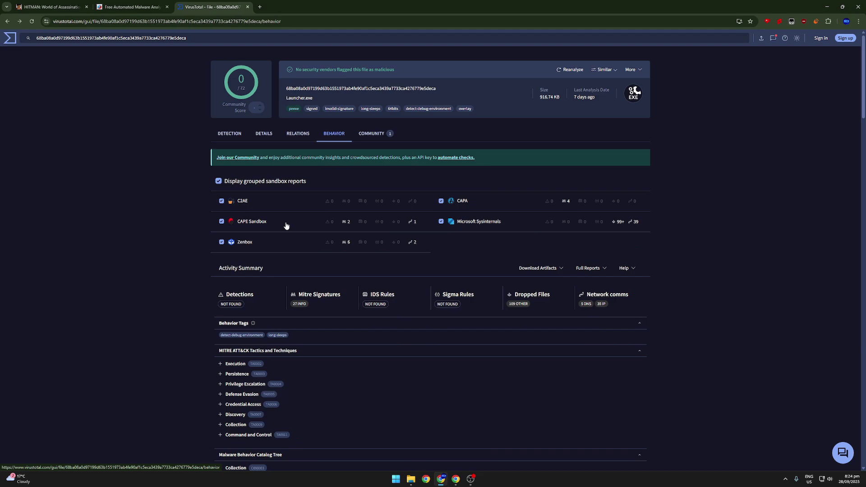
pyautogui.scroll(-3, 284, 226)
pyautogui.click(226, 264)
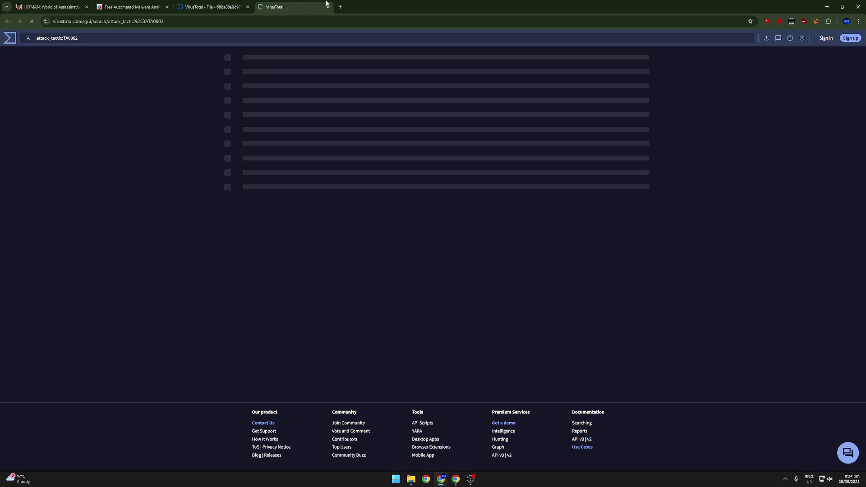
pyautogui.click(329, 8)
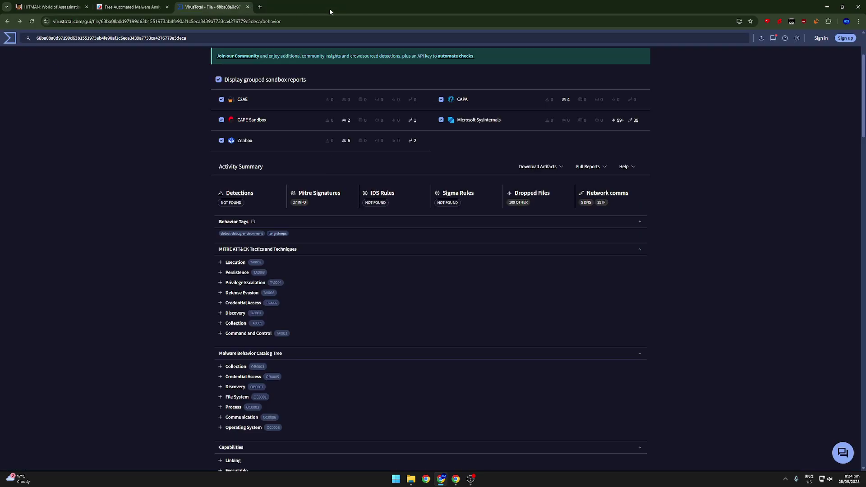
pyautogui.click(225, 264)
pyautogui.scroll(-1, 284, 319)
pyautogui.scroll(-1, 283, 320)
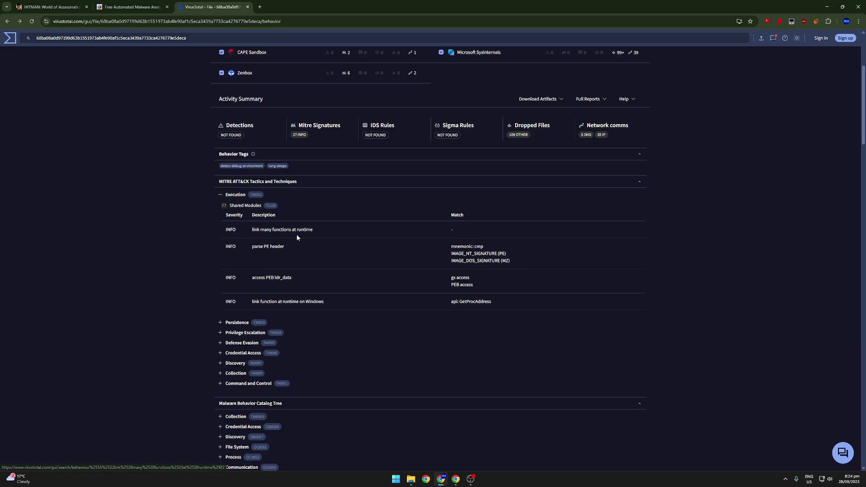
pyautogui.scroll(-1, 263, 289)
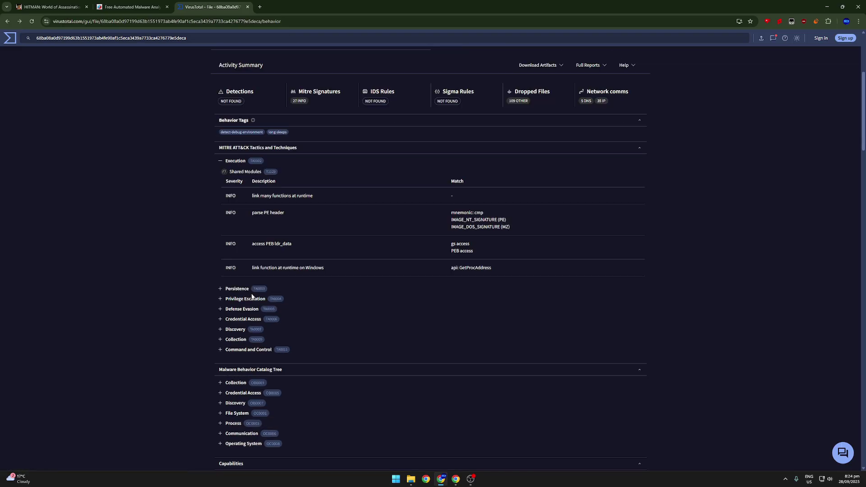
# Expand Persistence, Privilege Escalation and Defense Evasion, then view contacted domains and IP addresses.
pyautogui.click(221, 291)
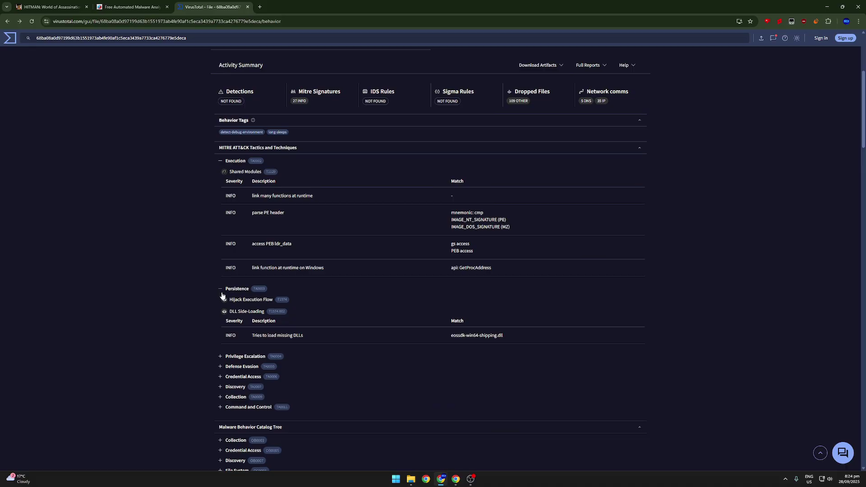
pyautogui.click(221, 357)
pyautogui.scroll(-2, 206, 336)
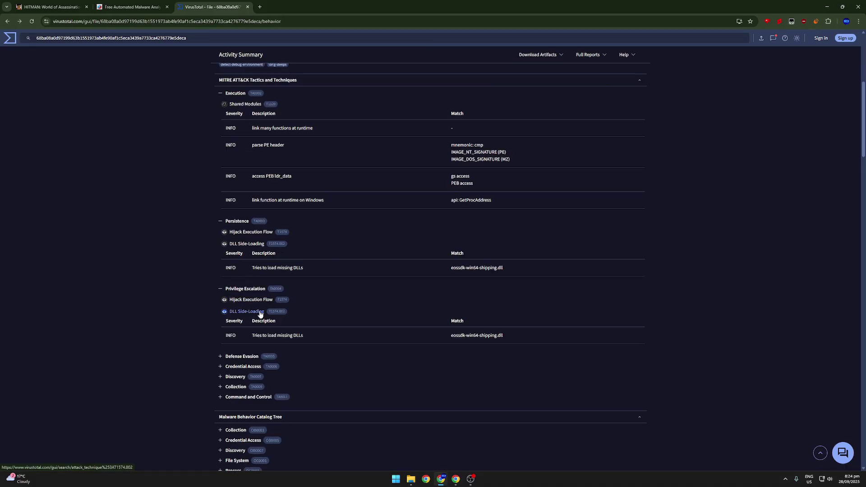
pyautogui.scroll(-1, 207, 339)
pyautogui.click(221, 323)
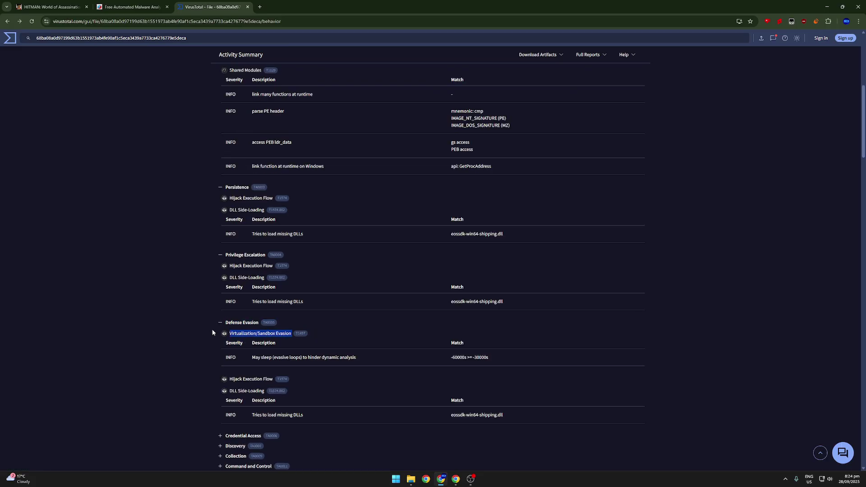
pyautogui.scroll(6, 210, 312)
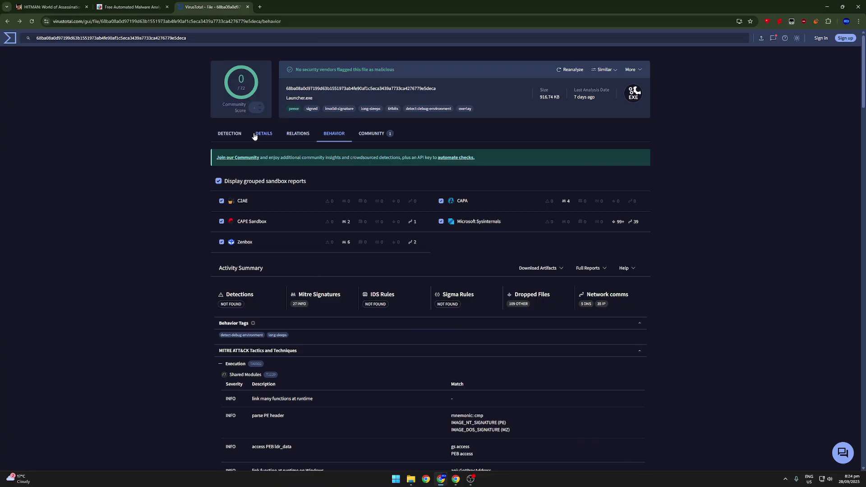
pyautogui.click(262, 135)
pyautogui.click(299, 136)
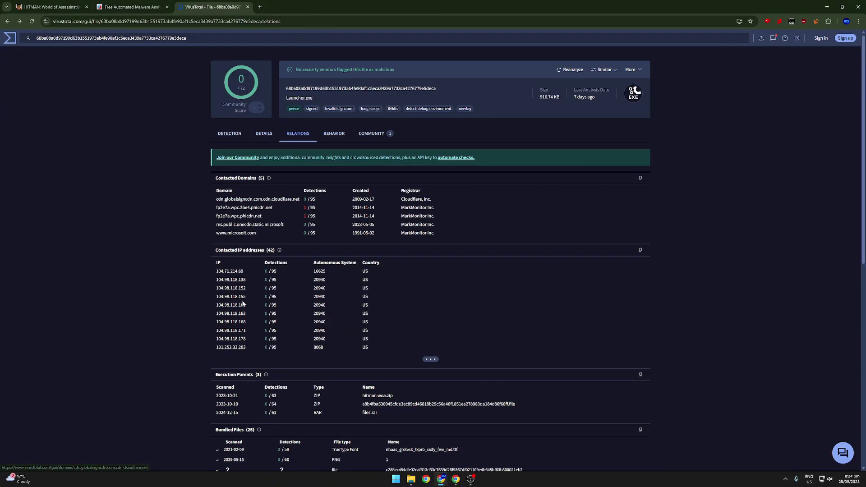
# Review Launcher.exe's Details tab, noting the failed signature-verification line.
pyautogui.scroll(-3, 251, 302)
pyautogui.scroll(3, 297, 219)
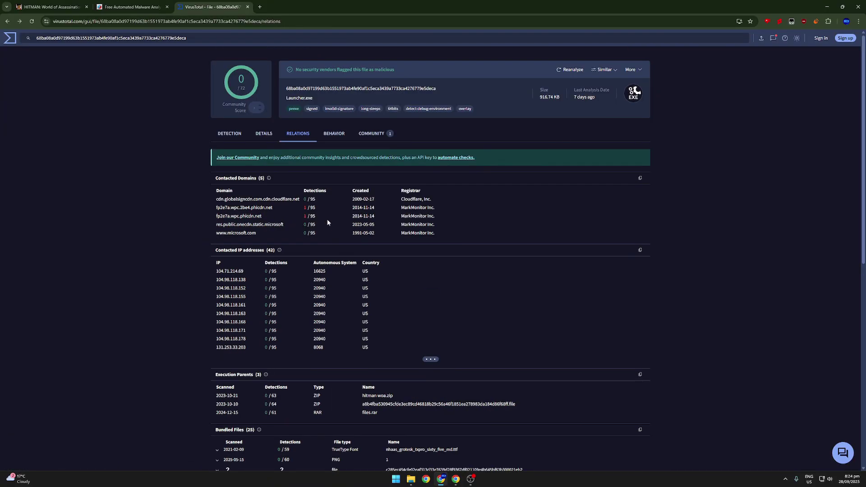
pyautogui.click(256, 135)
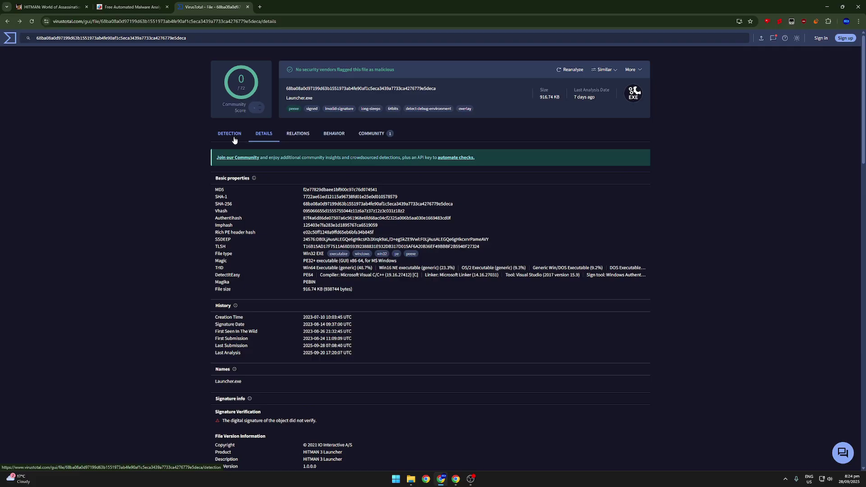
pyautogui.scroll(-3, 235, 141)
pyautogui.moveTo(300, 285); pyautogui.dragTo(213, 284)
pyautogui.click(246, 275)
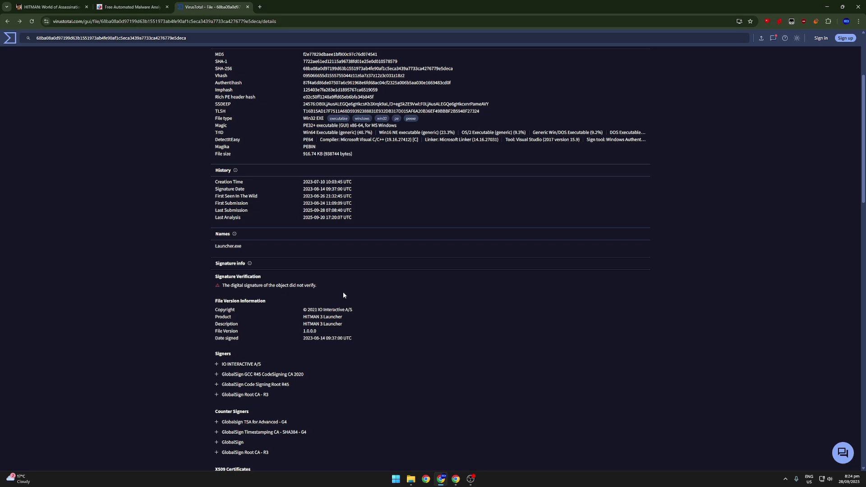
pyautogui.scroll(3, 343, 295)
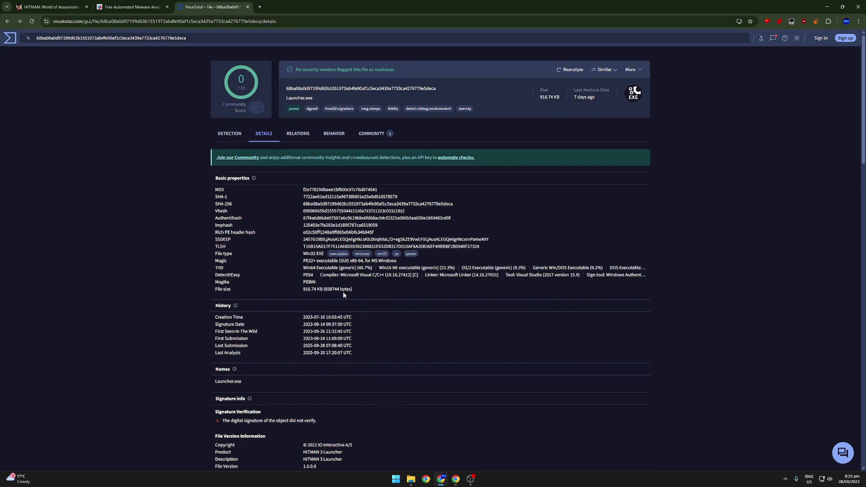
# Recheck the Detection results, where 0 of 72 vendors flag Launcher.exe.
pyautogui.click(230, 134)
pyautogui.scroll(-15, 157, 240)
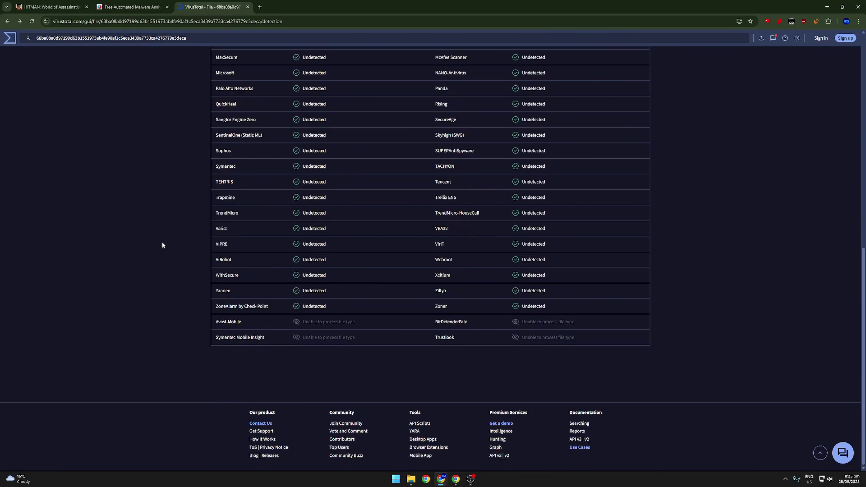
pyautogui.scroll(15, 163, 245)
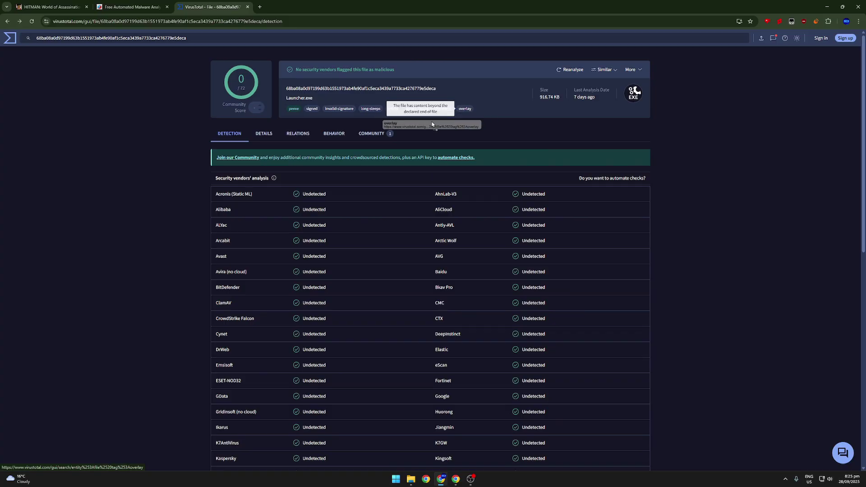
# Submit Launcher.bat from the HITMAN folder to Hybrid Analysis and accept the terms.
pyautogui.click(149, 3)
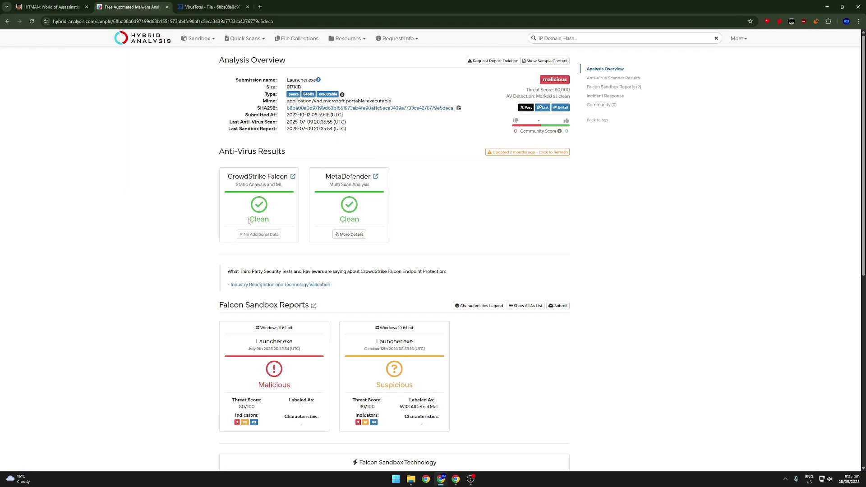
pyautogui.hotkey('alt', 'Left')
pyautogui.click(411, 480)
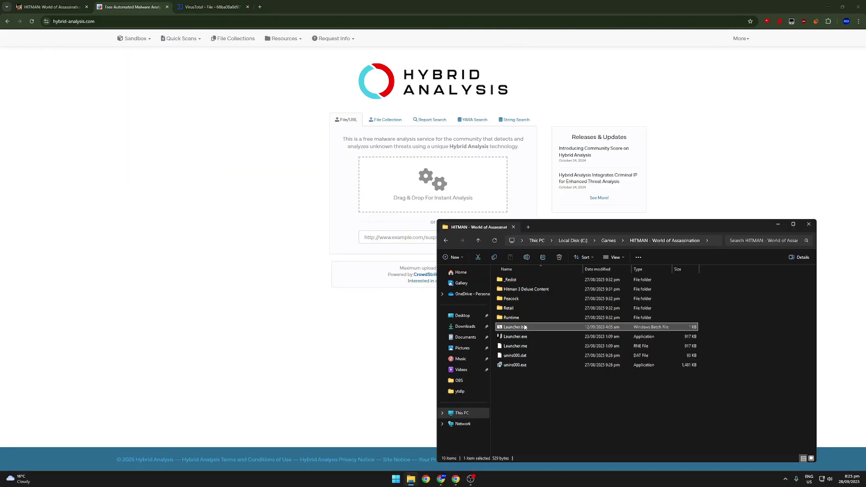
pyautogui.moveTo(525, 328); pyautogui.dragTo(433, 207)
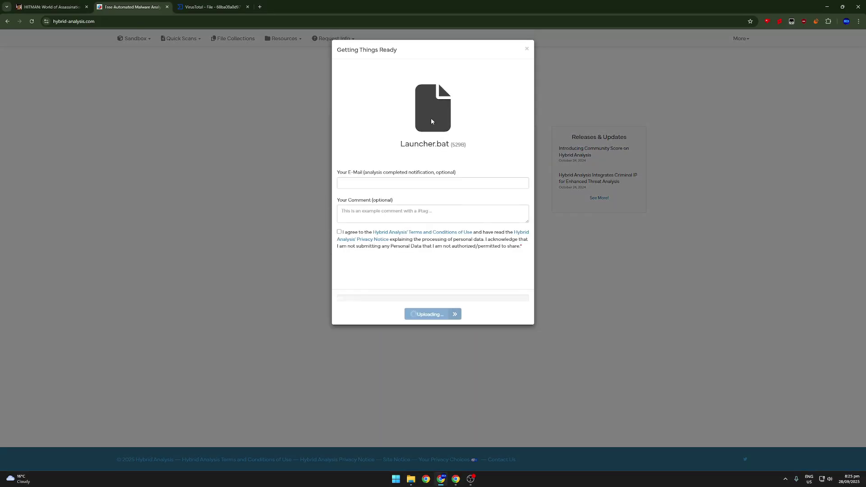
pyautogui.click(340, 232)
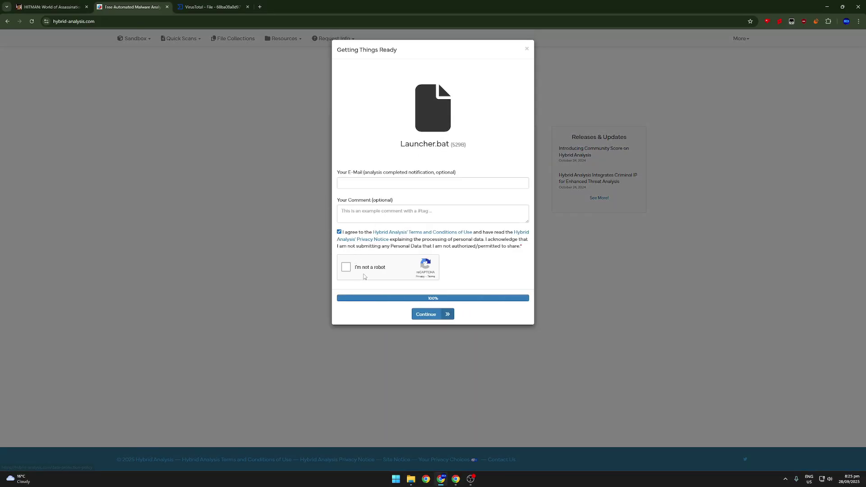
# Solve the reCAPTCHA by picking the car images to load Launcher.bat's report.
pyautogui.click(346, 267)
pyautogui.click(466, 277)
pyautogui.click(466, 321)
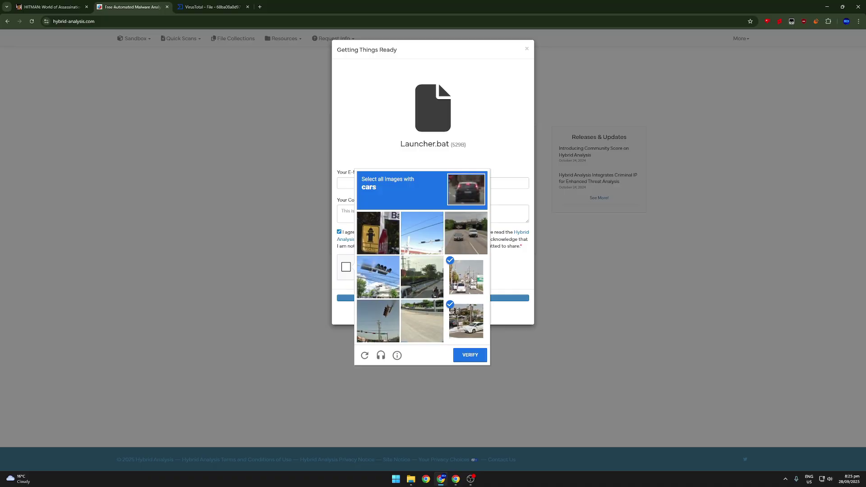
pyautogui.click(466, 232)
pyautogui.click(470, 355)
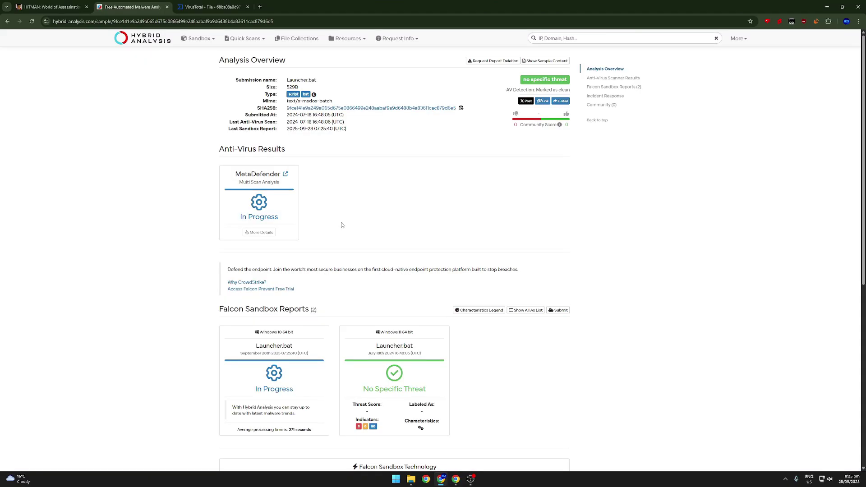
pyautogui.scroll(-3, 342, 224)
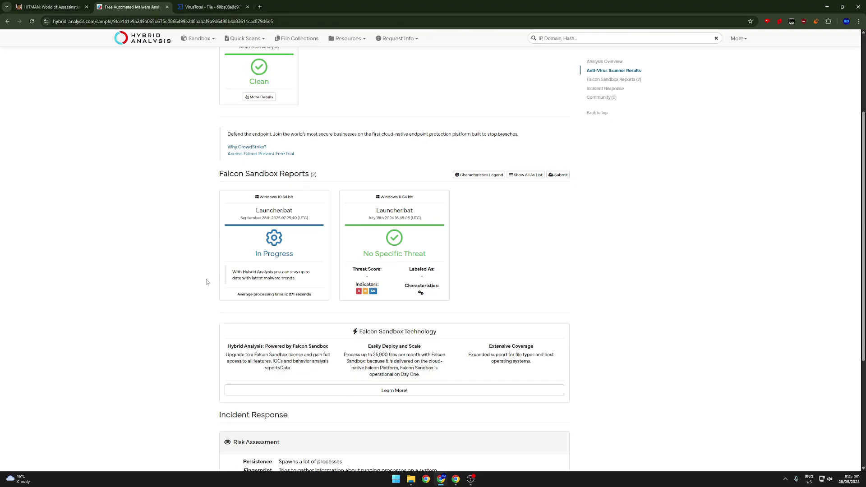
# Upload Launcher.bat to VirusTotal and check its details and relations.
pyautogui.click(212, 7)
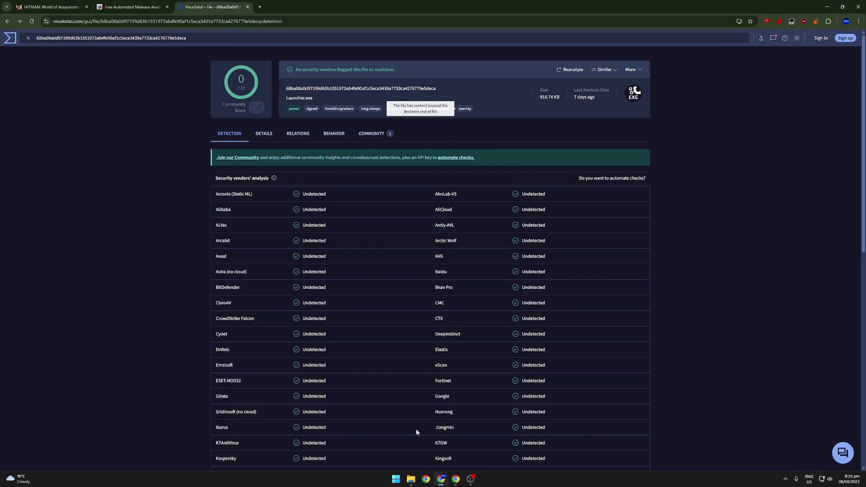
pyautogui.click(411, 480)
pyautogui.moveTo(515, 328); pyautogui.dragTo(354, 293)
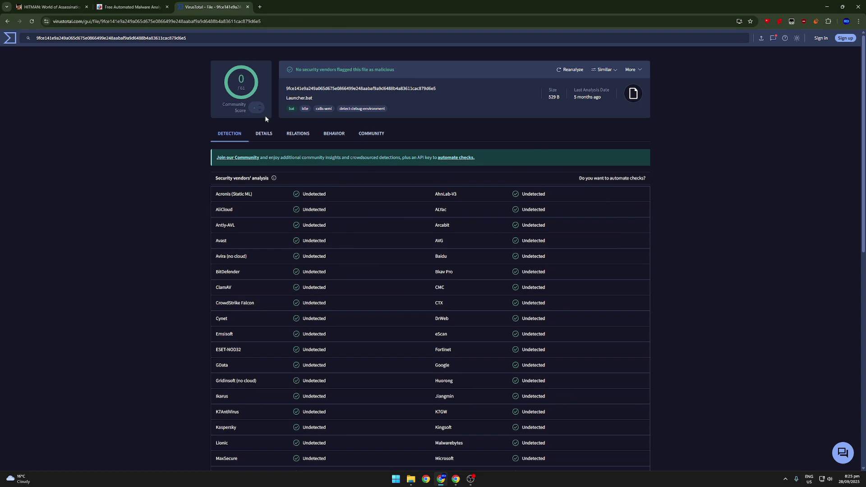
pyautogui.click(264, 133)
pyautogui.click(307, 134)
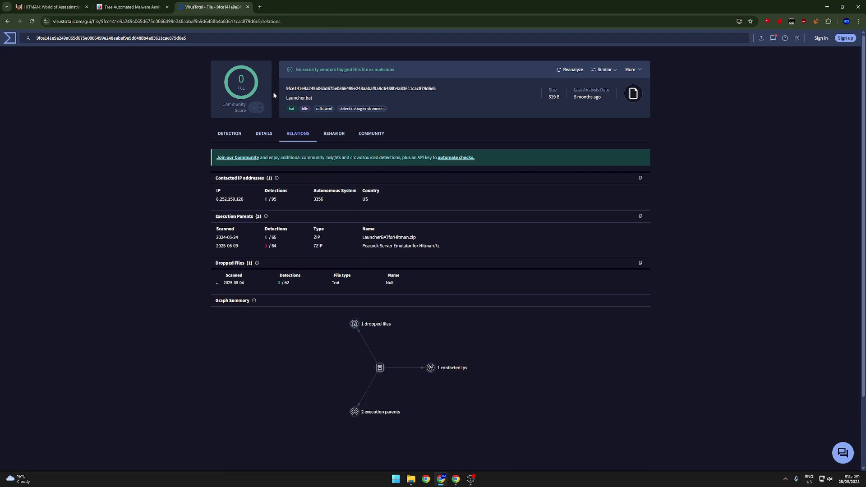
pyautogui.click(230, 134)
pyautogui.scroll(-5, 496, 257)
pyautogui.scroll(5, 402, 251)
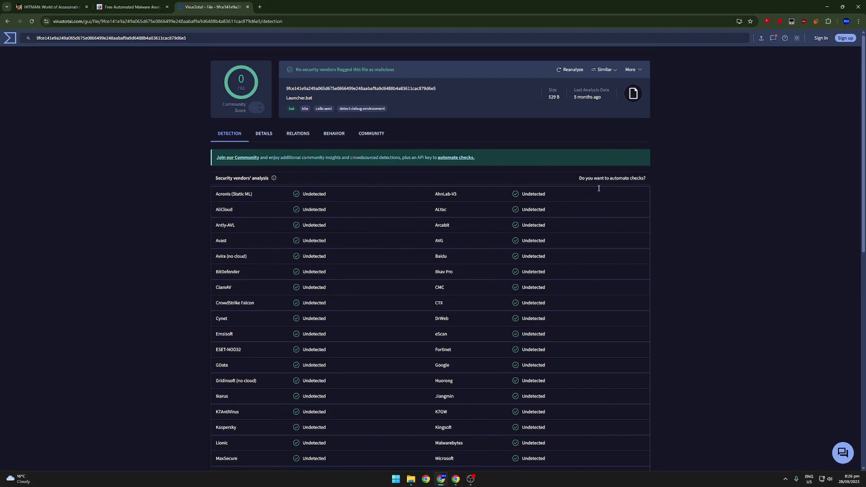
# Review Launcher.bat's 0/61 vendor results and behaviour, then bring up the Parcel Simulator folder.
pyautogui.moveTo(276, 196); pyautogui.dragTo(568, 281)
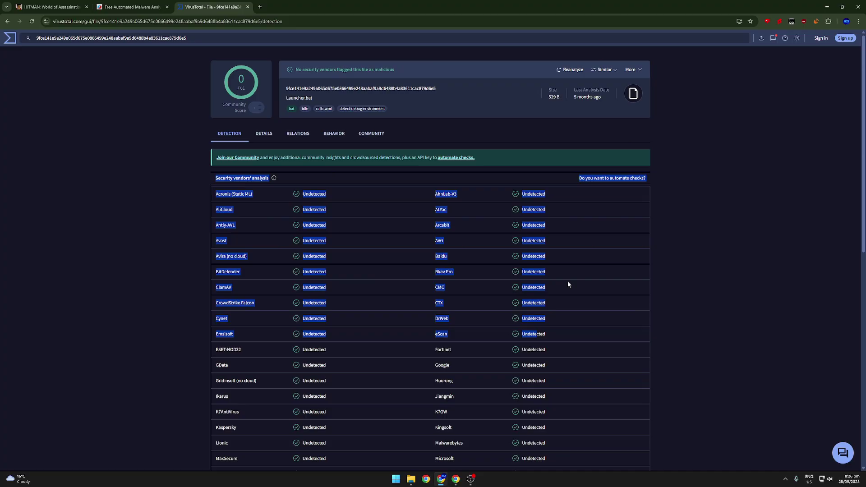
pyautogui.click(591, 210)
pyautogui.click(327, 134)
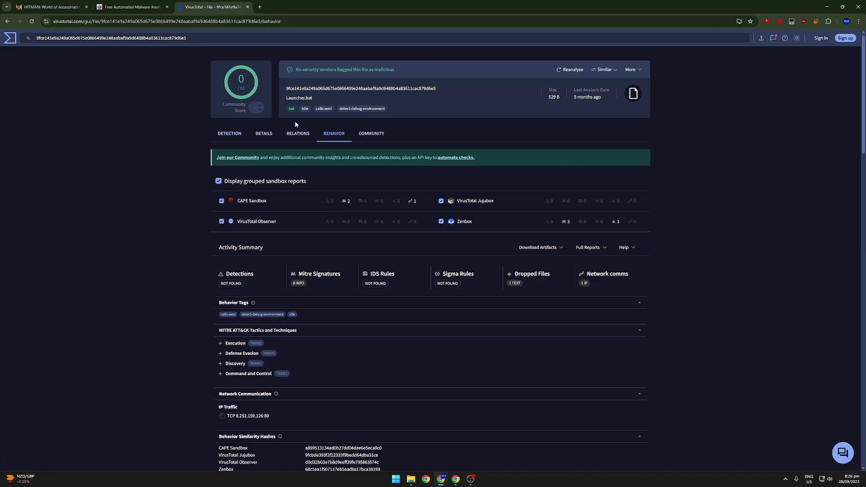
pyautogui.click(301, 134)
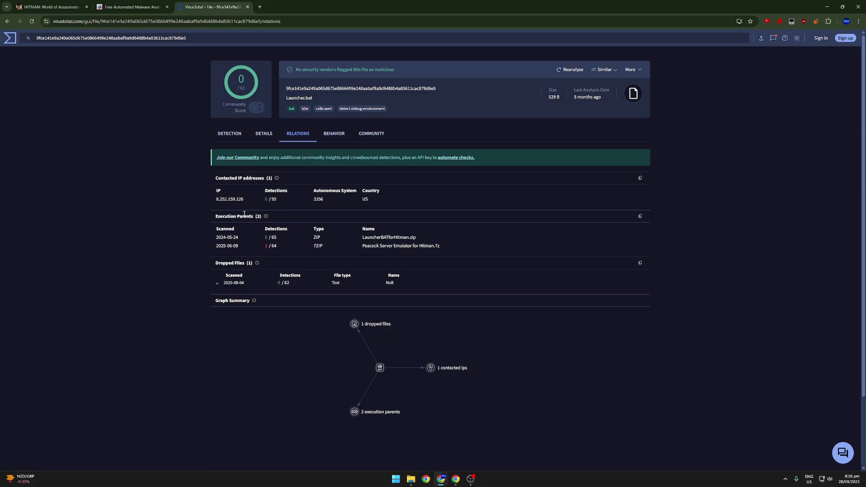
pyautogui.click(230, 133)
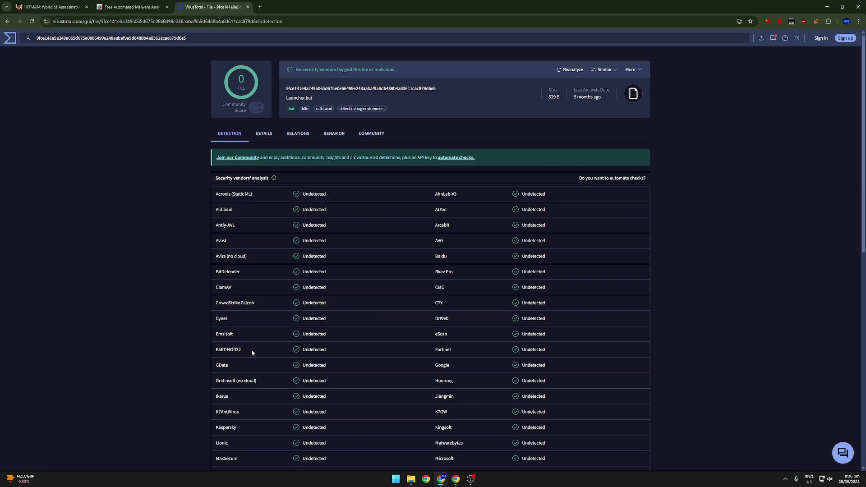
pyautogui.moveTo(228, 399); pyautogui.dragTo(210, 399)
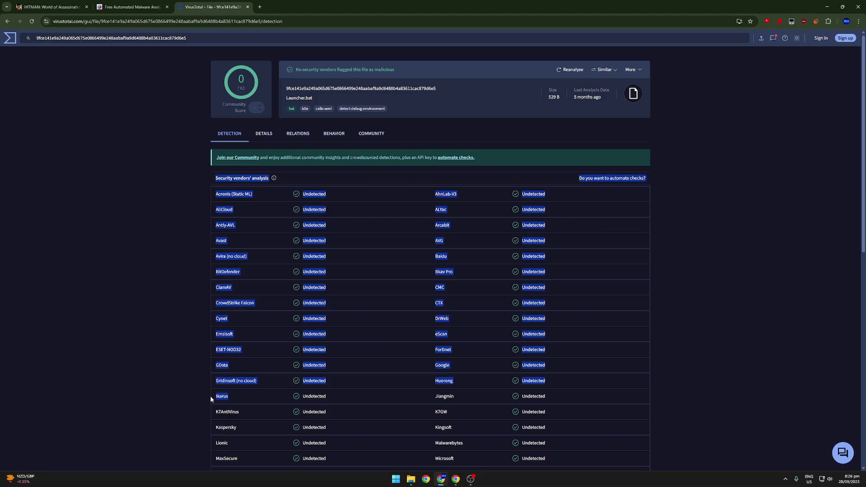
pyautogui.hotkey('ctrl', 'shift', 'Tab')
pyautogui.hotkey('alt', 'Tab')
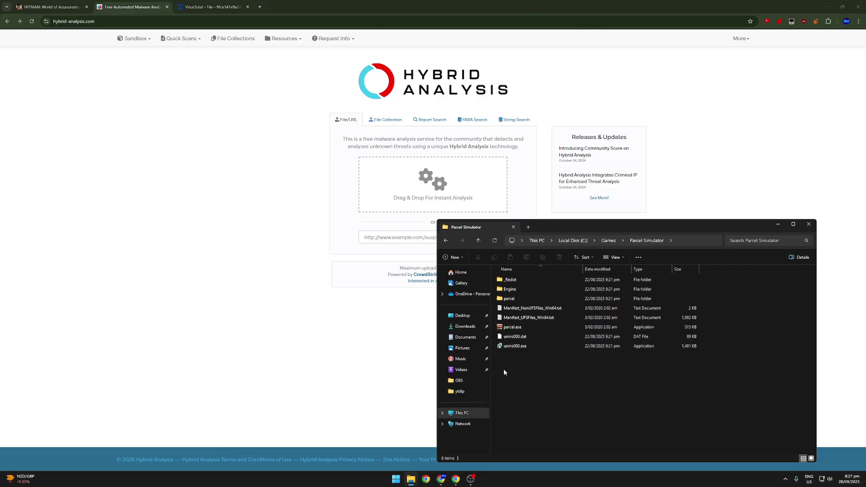
# Submit parcel.exe from the game folder to Hybrid Analysis via the Drag & Drop area.
pyautogui.moveTo(513, 330); pyautogui.dragTo(425, 217)
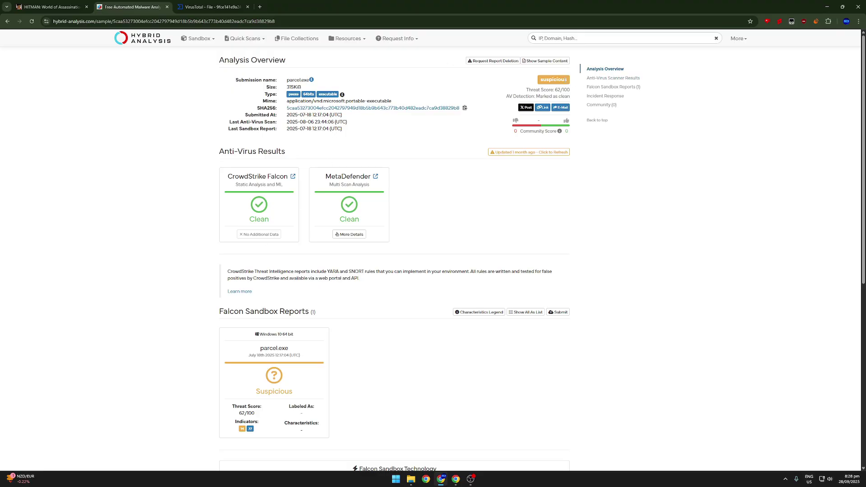
pyautogui.scroll(-3, 338, 203)
pyautogui.scroll(3, 316, 276)
# Review the clean anti-virus results and the Falcon Sandbox report heading and date.
pyautogui.moveTo(228, 178)
pyautogui.mouseDown()
pyautogui.moveTo(254, 179)
pyautogui.moveTo(228, 179)
pyautogui.mouseUp()
pyautogui.moveTo(216, 149); pyautogui.dragTo(145, 110)
pyautogui.click(408, 241)
pyautogui.click(262, 336)
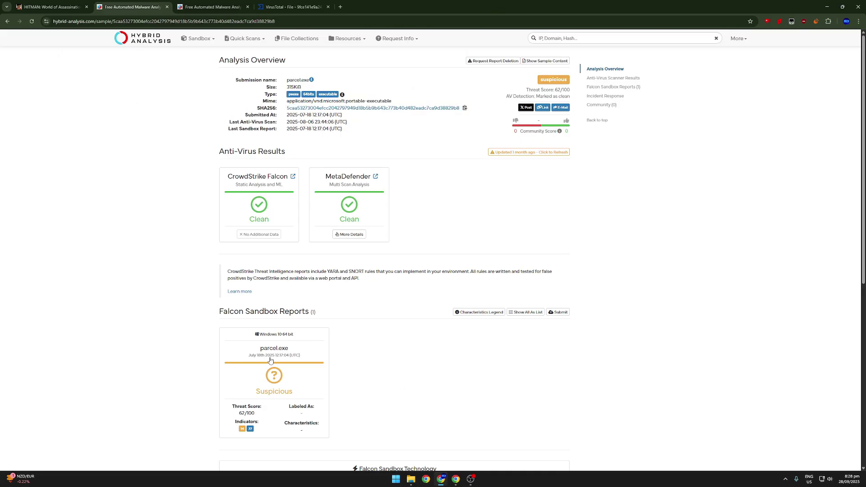
pyautogui.moveTo(209, 311); pyautogui.dragTo(312, 408)
pyautogui.click(328, 149)
pyautogui.hotkey('ctrl', 'Tab')
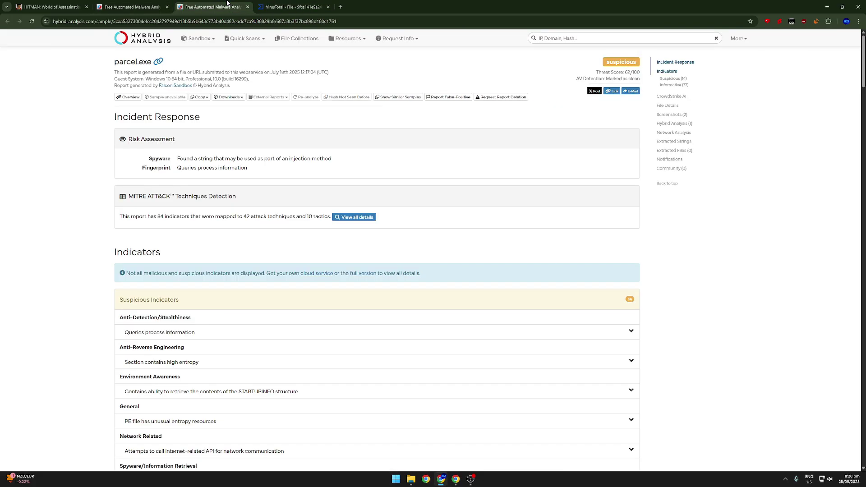
pyautogui.scroll(-2, 268, 329)
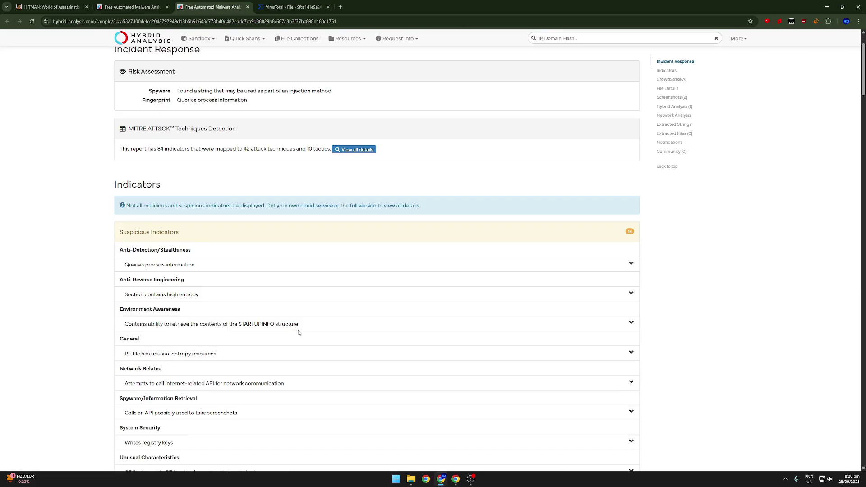
pyautogui.moveTo(203, 254); pyautogui.dragTo(120, 253)
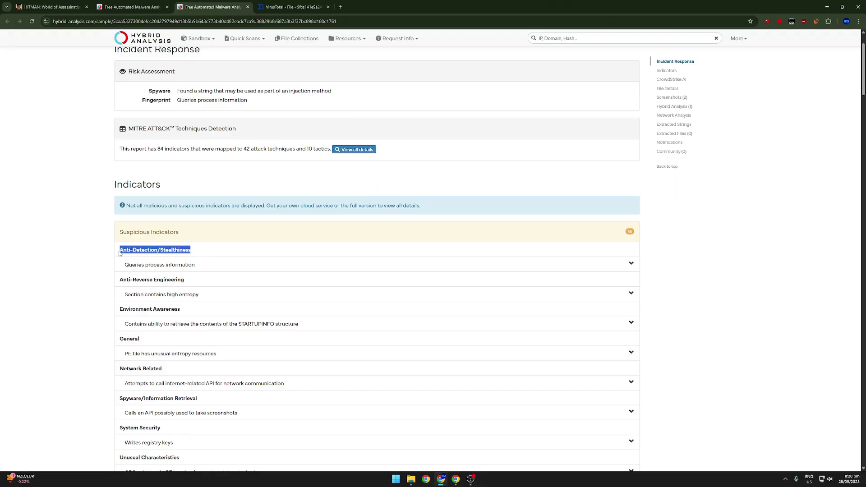
pyautogui.click(193, 253)
pyautogui.click(208, 269)
pyautogui.scroll(-1, 216, 248)
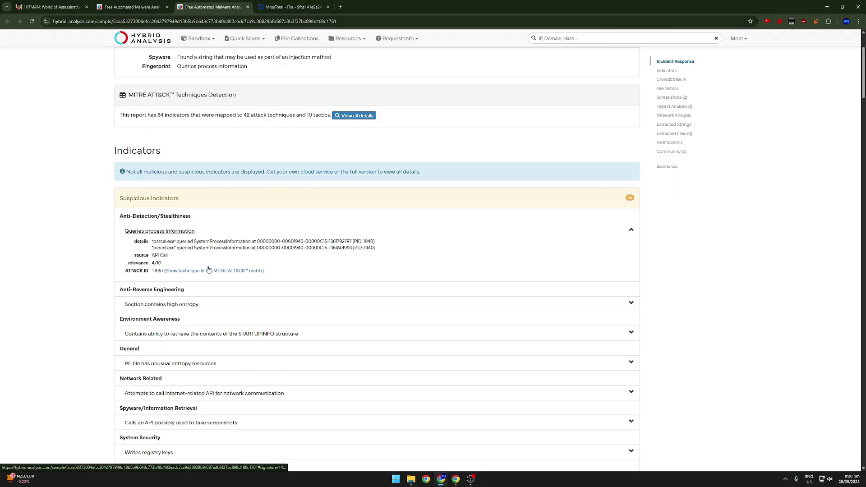
pyautogui.moveTo(152, 242); pyautogui.dragTo(253, 240)
pyautogui.click(220, 225)
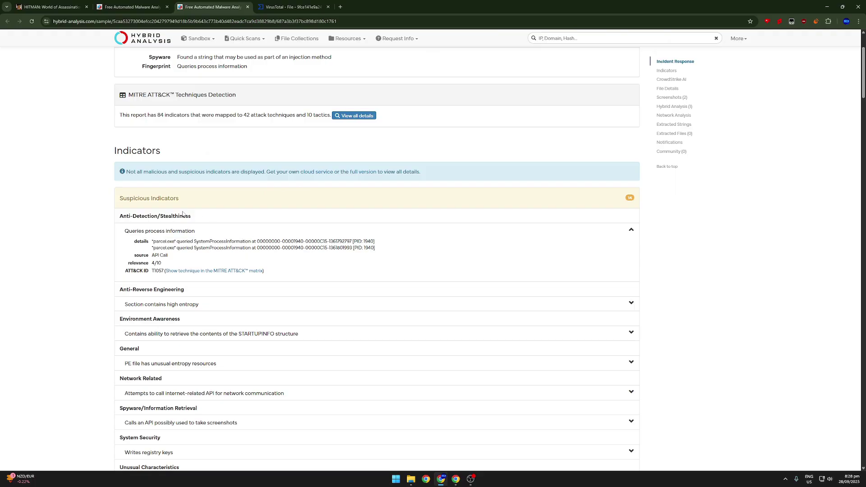
pyautogui.click(629, 231)
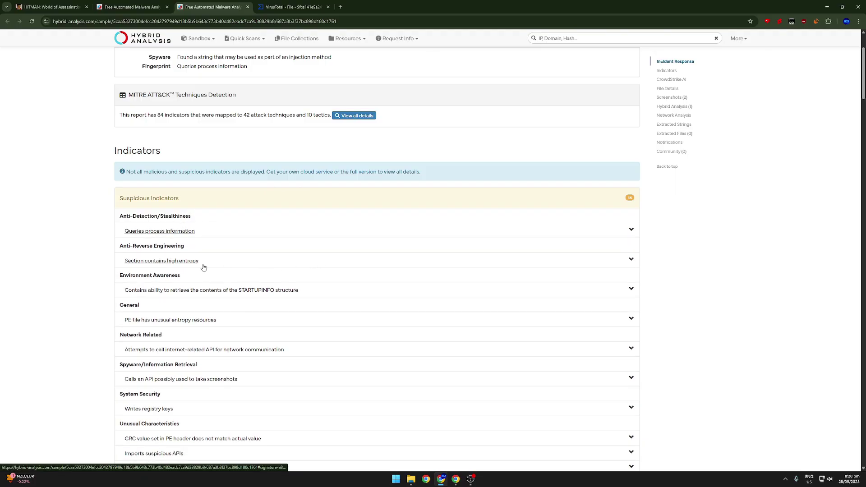
pyautogui.moveTo(197, 246); pyautogui.dragTo(98, 245)
pyautogui.click(97, 268)
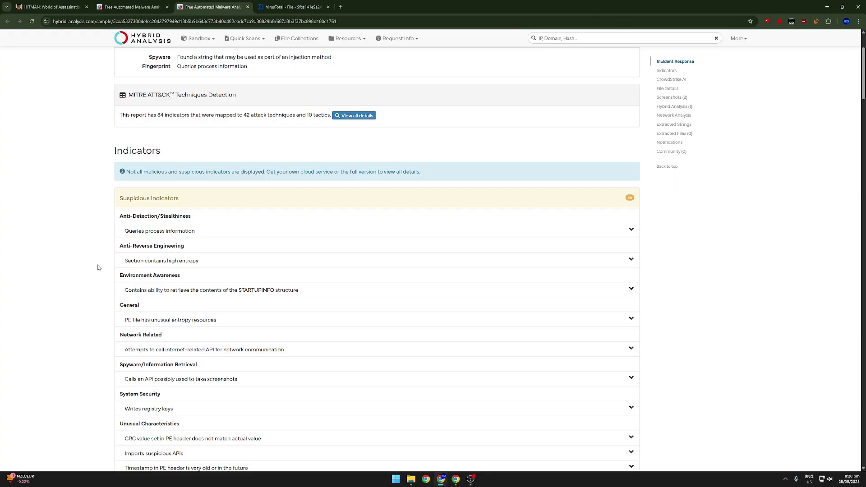
pyautogui.scroll(-2, 167, 275)
pyautogui.scroll(4, 183, 325)
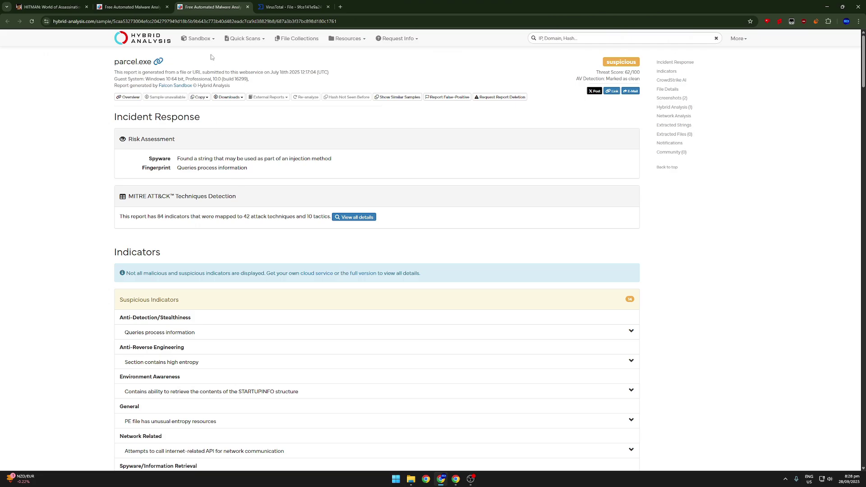
# Return to the parcel.exe overview and review the Spyware finding under Risk Assessment.
pyautogui.click(131, 7)
pyautogui.scroll(-3, 359, 295)
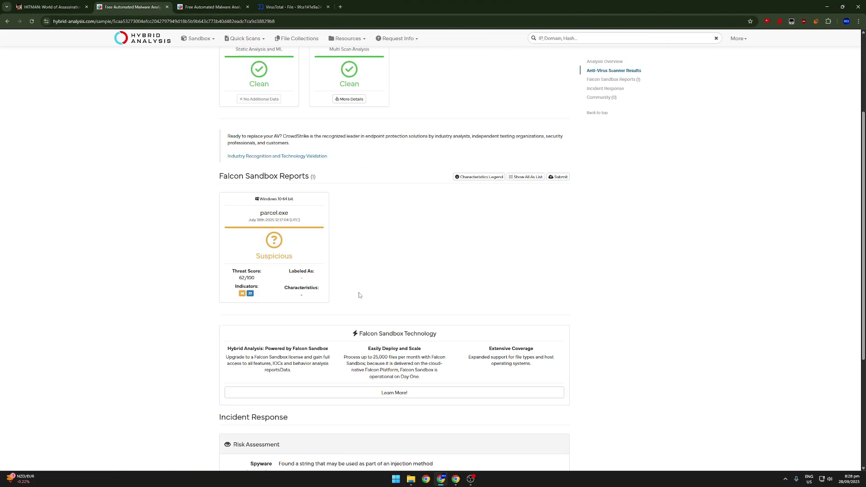
pyautogui.scroll(3, 360, 295)
pyautogui.scroll(-5, 254, 361)
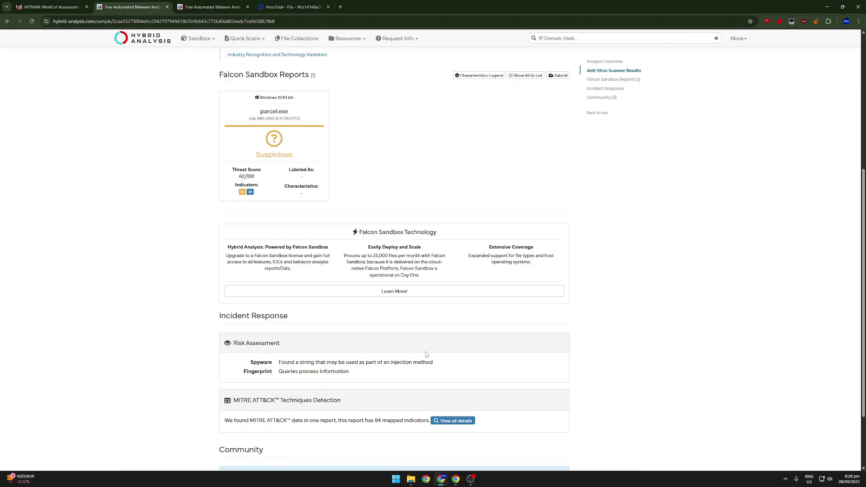
pyautogui.moveTo(433, 362); pyautogui.dragTo(248, 363)
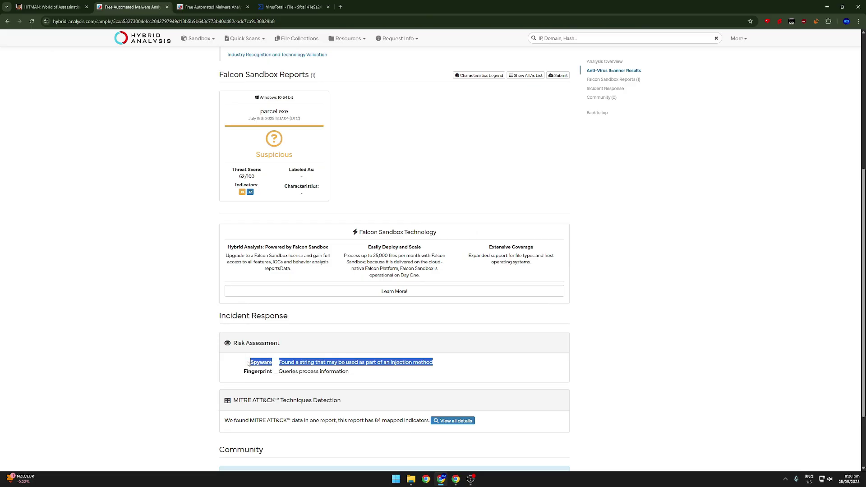
pyautogui.click(285, 365)
pyautogui.scroll(3, 304, 163)
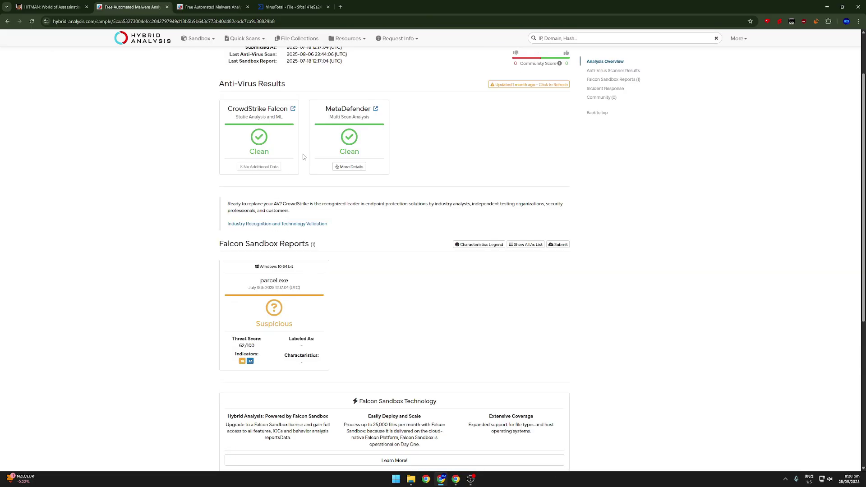
pyautogui.scroll(1, 294, 321)
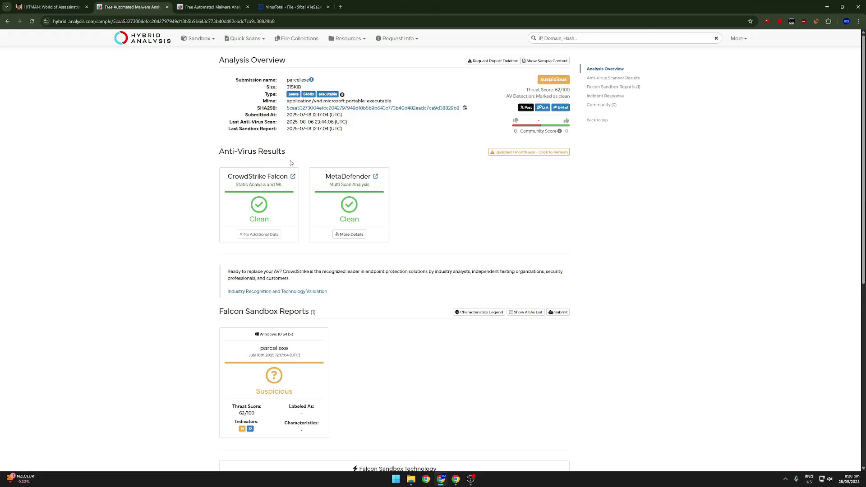
# Close the duplicate report tab, then switch between the Parcel Simulator folder and the browser.
pyautogui.click(248, 7)
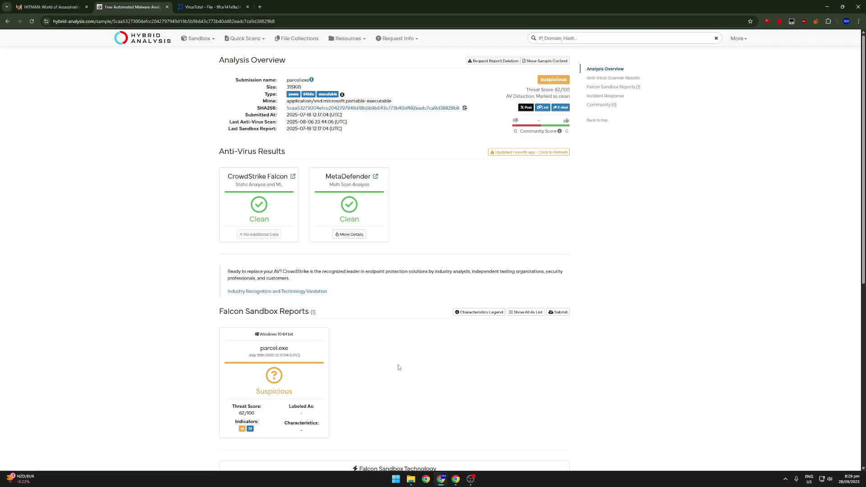
pyautogui.click(411, 479)
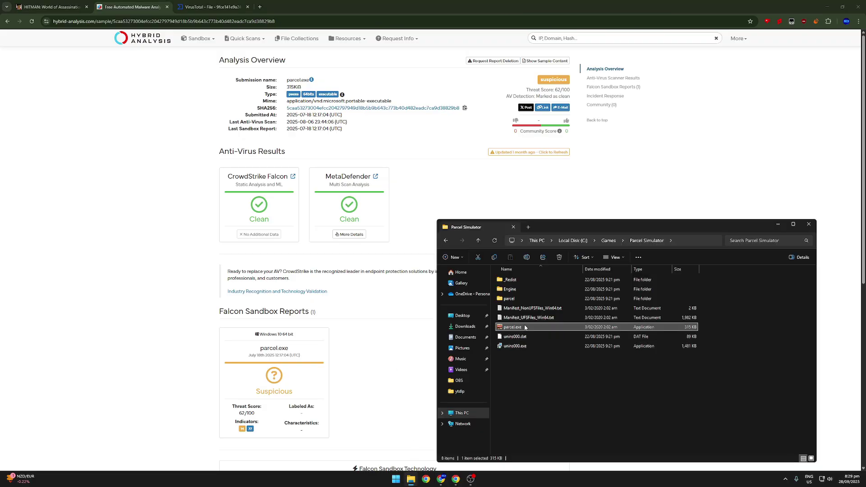
pyautogui.hotkey('alt', 'Tab')
pyautogui.hotkey('ctrl', 'shift', 'Tab')
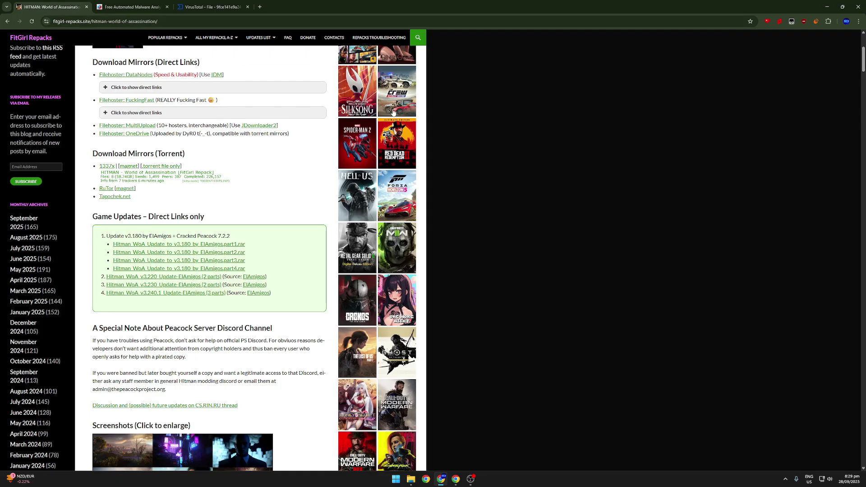
pyautogui.click(134, 6)
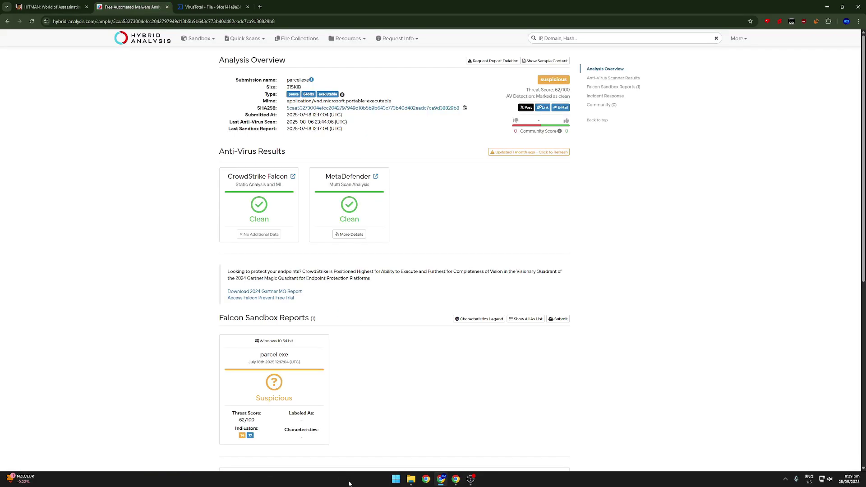
pyautogui.click(410, 479)
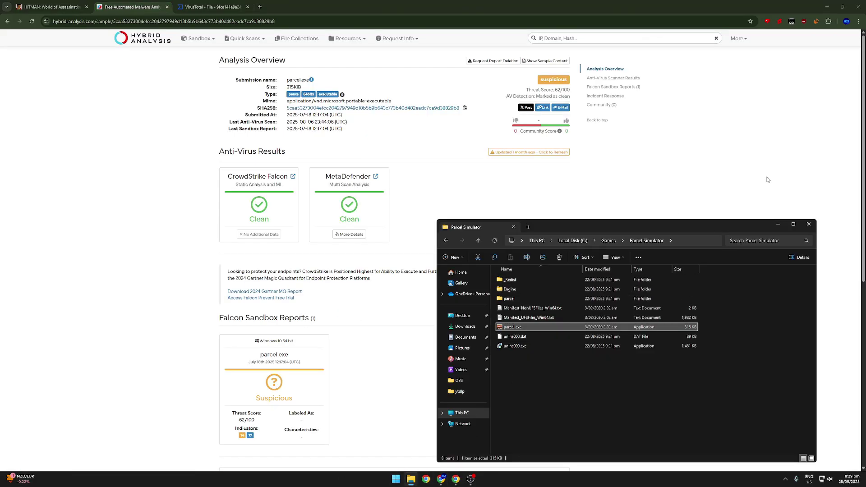
pyautogui.click(769, 180)
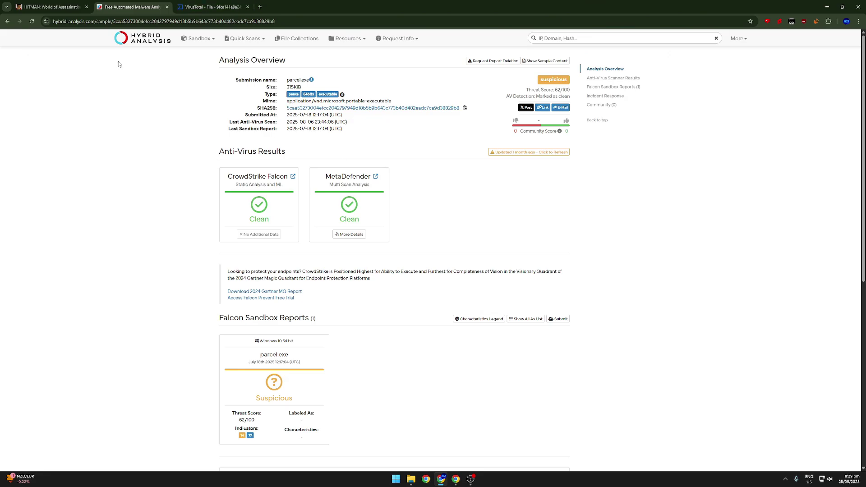
pyautogui.hotkey('ctrl', 'shift', 'a')
pyautogui.press('Return')
pyautogui.scroll(5, 453, 218)
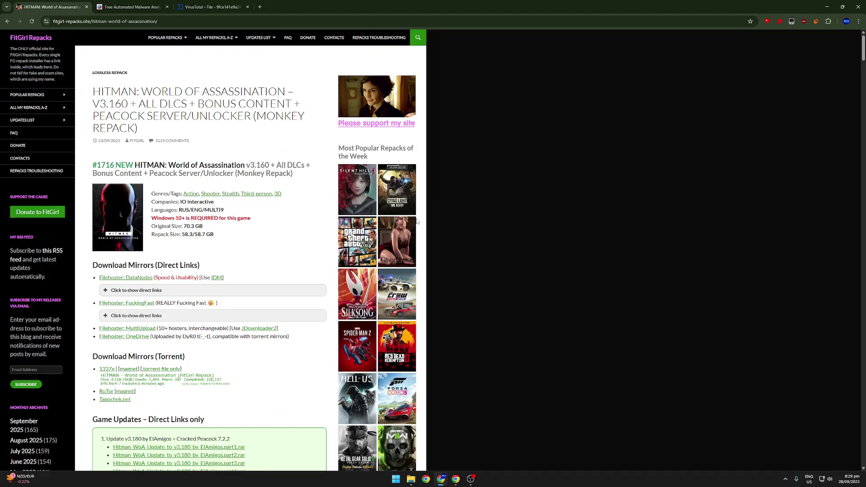
pyautogui.scroll(-5, 505, 303)
pyautogui.scroll(-4, 437, 228)
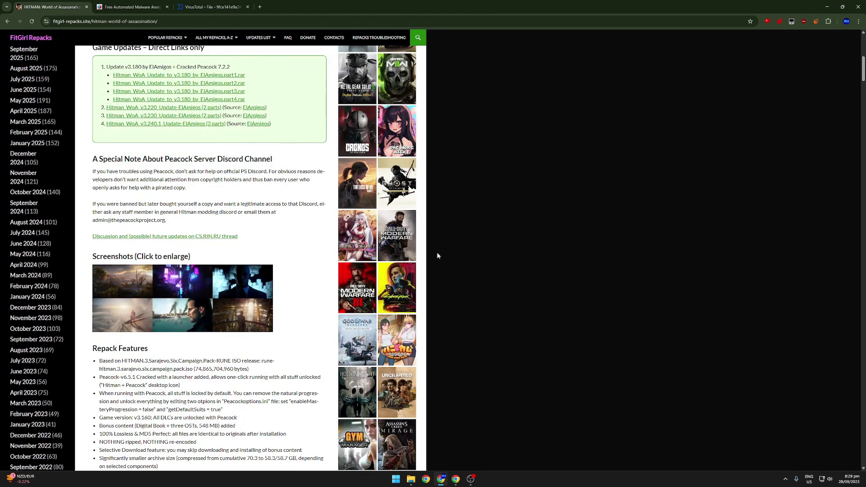
pyautogui.scroll(-4, 438, 256)
pyautogui.scroll(10, 419, 303)
pyautogui.click(155, 5)
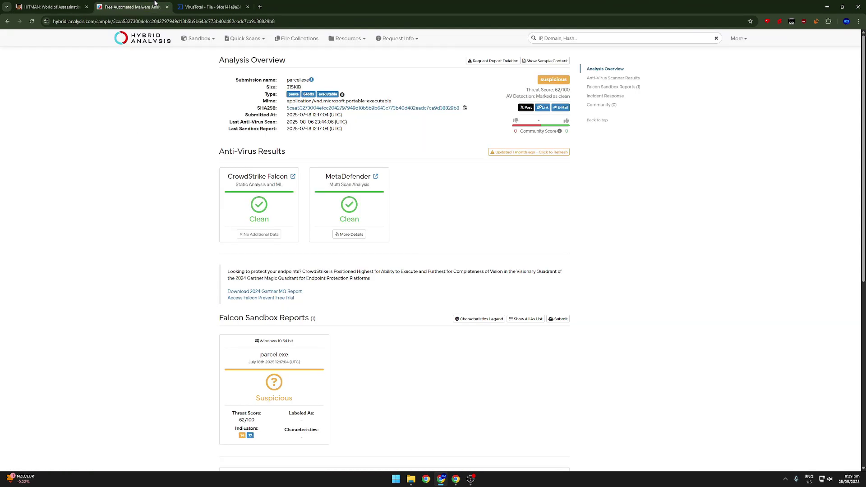